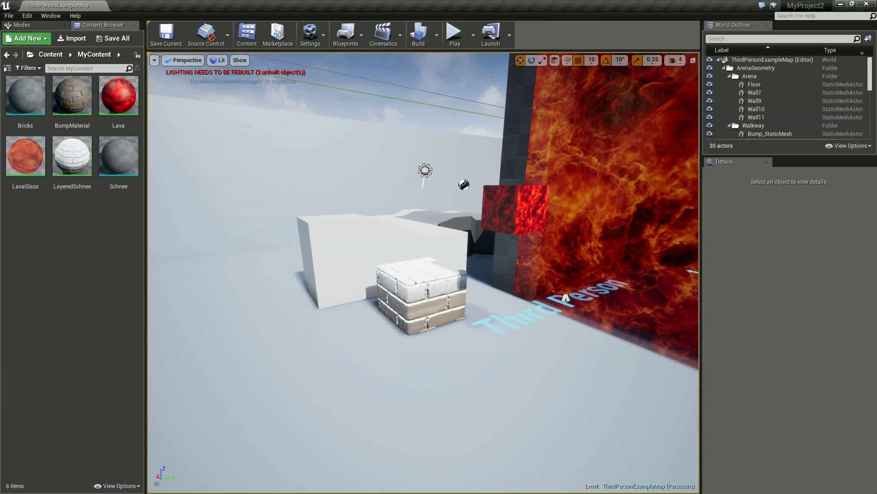
- Fly the camera around to inspect the snow-brick box up close and the surrounding arena
scroll(424, 272, "up", 3)
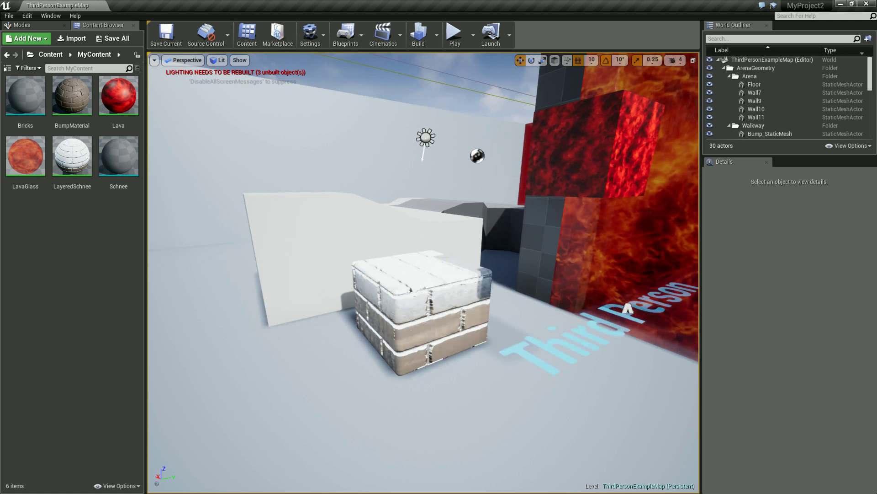
mouse_move(423, 272)
right_mouse_down()
mouse_move(511, 270)
mouse_move(503, 274)
right_mouse_up()
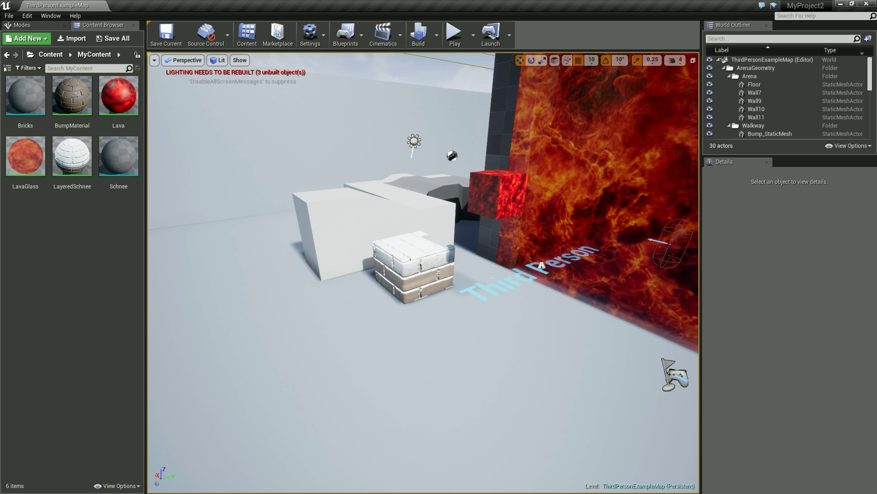
right_click_drag(542, 266, 526, 256)
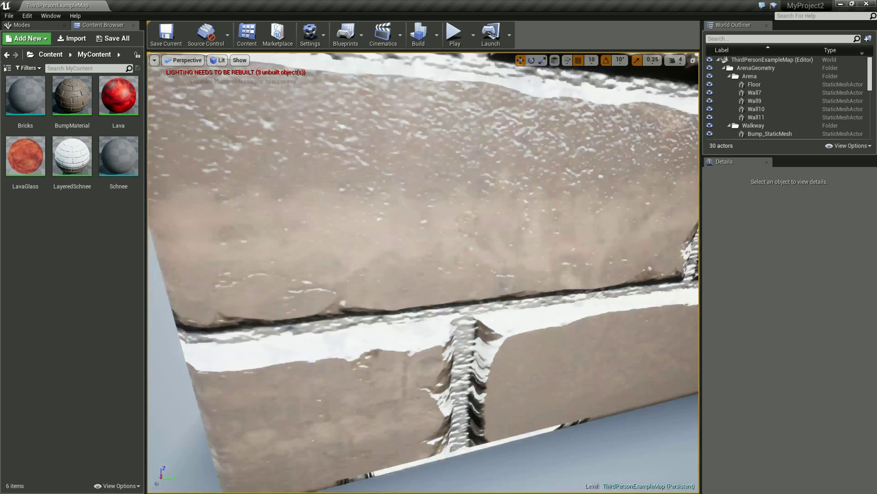
mouse_move(526, 255)
right_mouse_down()
mouse_move(517, 270)
mouse_move(539, 270)
mouse_move(512, 270)
right_mouse_up()
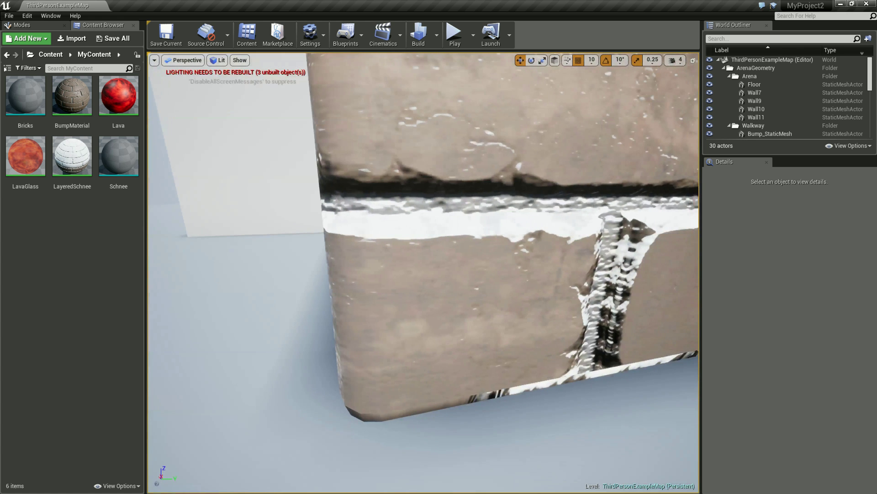
right_click_drag(512, 270, 494, 261)
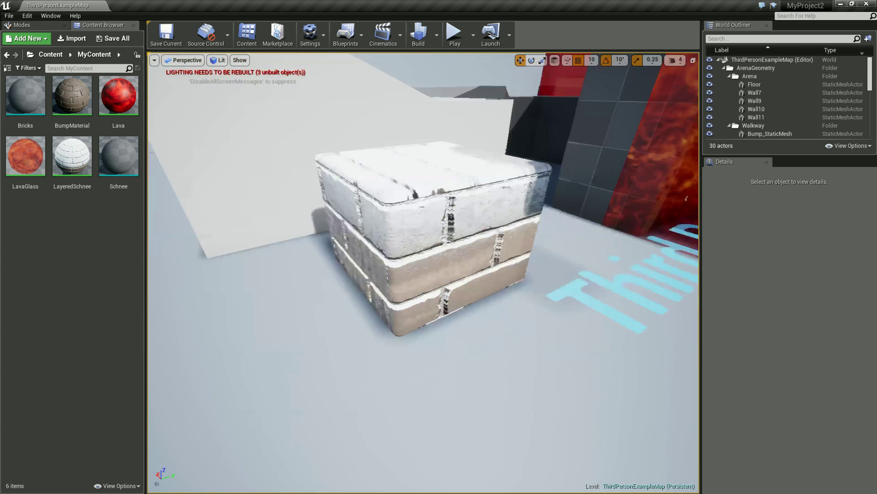
mouse_move(494, 260)
right_mouse_down()
mouse_move(629, 242)
mouse_move(603, 246)
right_mouse_up()
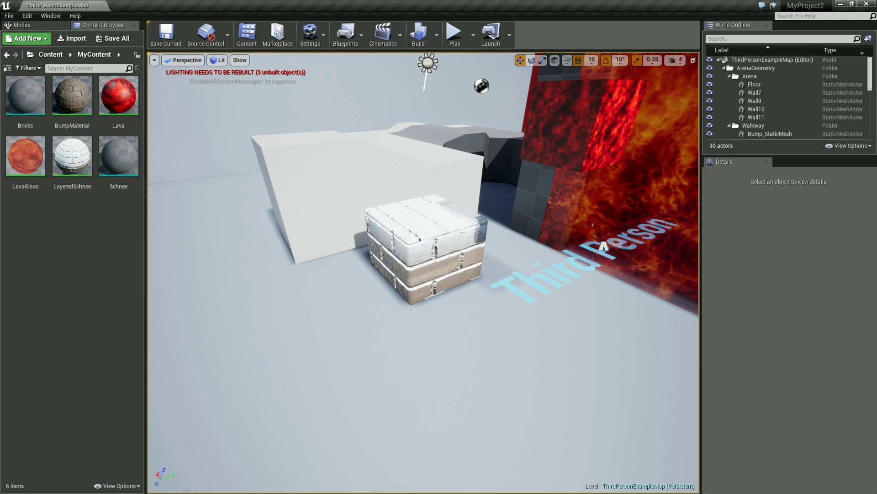
right_click_drag(603, 246, 459, 288)
scroll(459, 287, "up", 2)
scroll(484, 299, "up", 2)
scroll(512, 311, "up", 4)
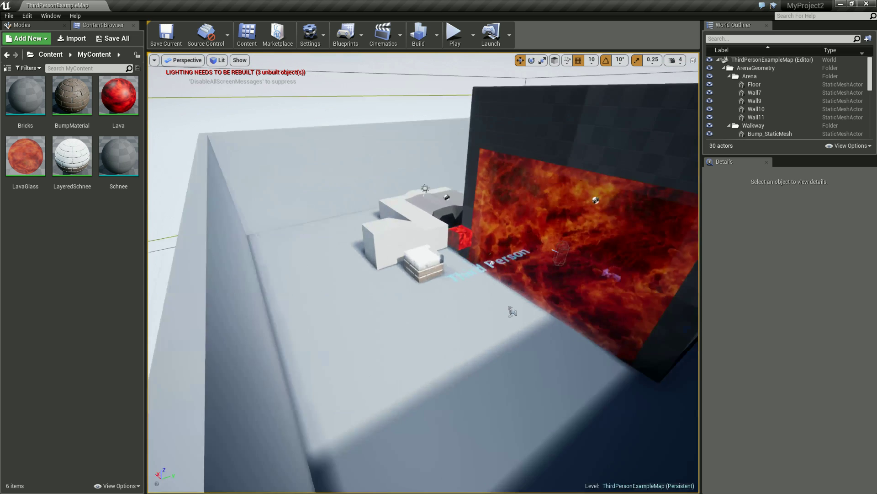
scroll(512, 311, "up", 4)
scroll(555, 253, "down", 3)
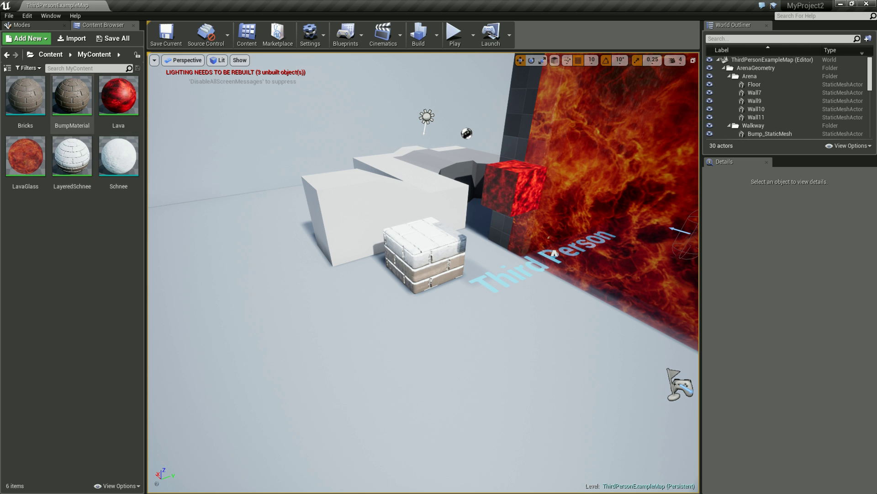
right_click_drag(318, 340, 318, 341)
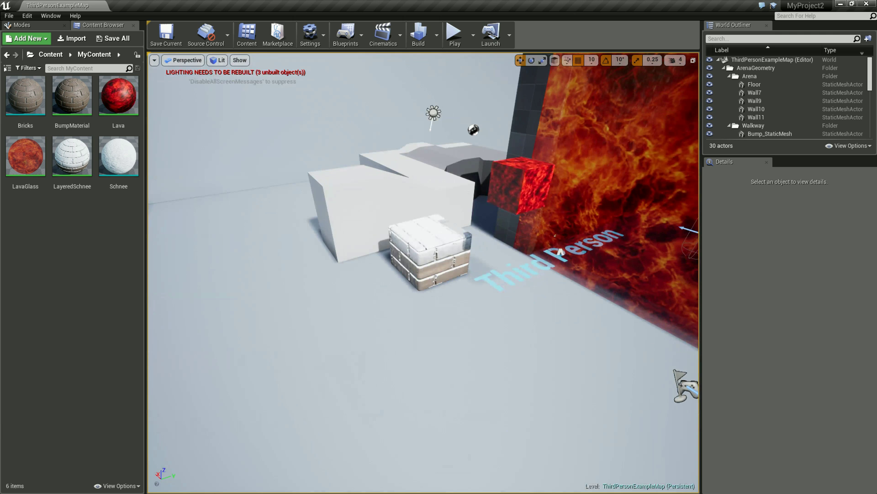
right_click_drag(318, 340, 318, 341)
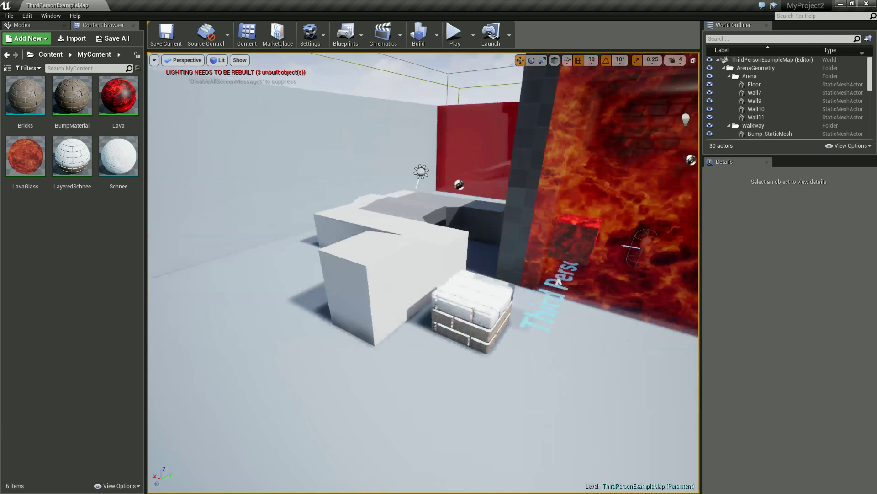
right_click_drag(607, 253, 608, 254)
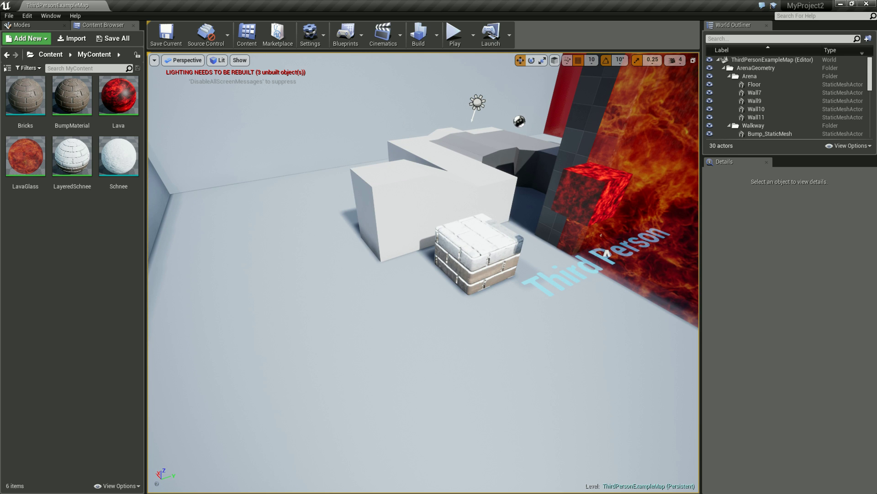
- Alt-drag CubeMesh along X to create the duplicate CubeMesh2 at X -590
key("ctrl+z")
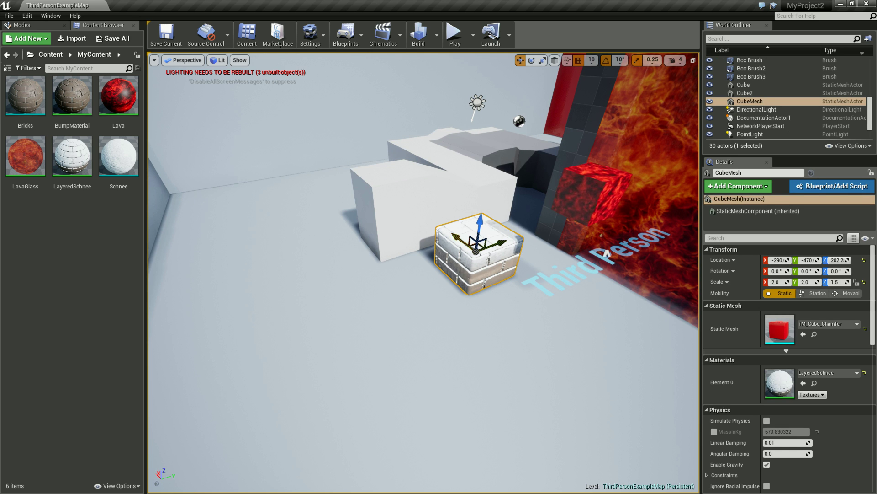
left_click_drag(460, 237, 530, 290, "alt")
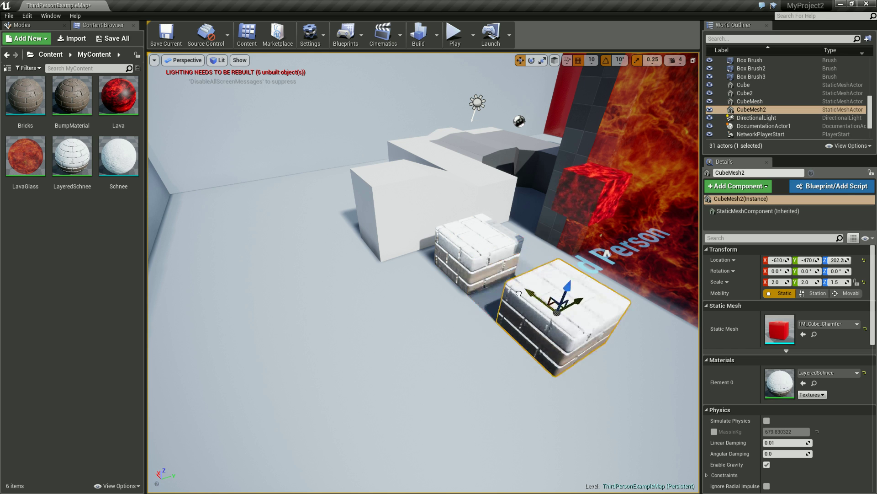
mouse_move(530, 291)
right_mouse_down()
mouse_move(595, 293)
mouse_move(594, 304)
mouse_move(576, 293)
right_mouse_up()
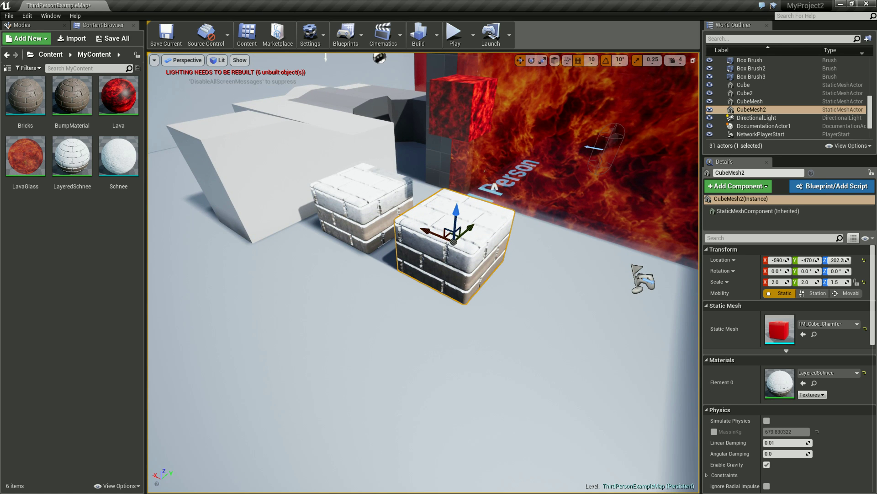
left_click(495, 187)
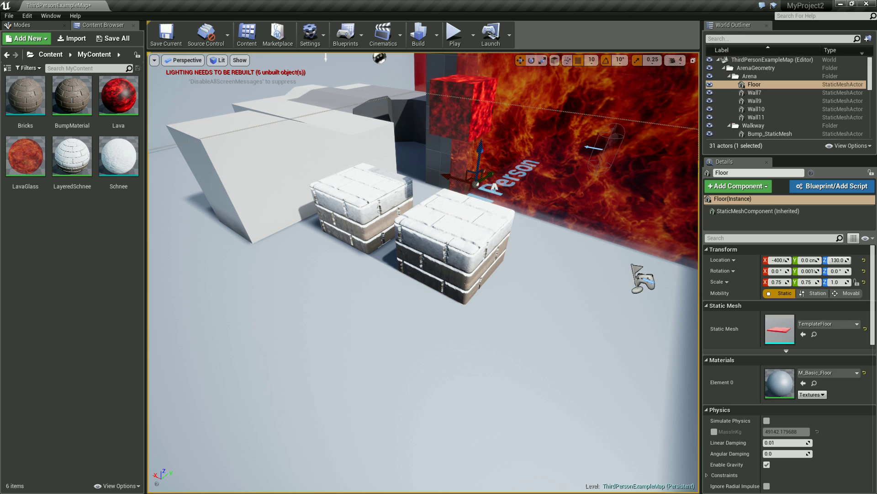
key("ctrl+z")
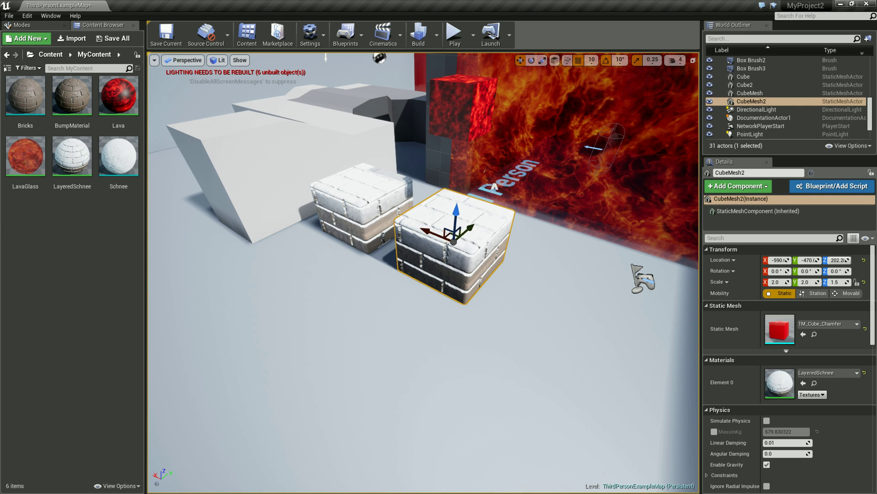
- Add a Material asset in MyContent, name it Details, and open it in the Material Editor
right_click(60, 216)
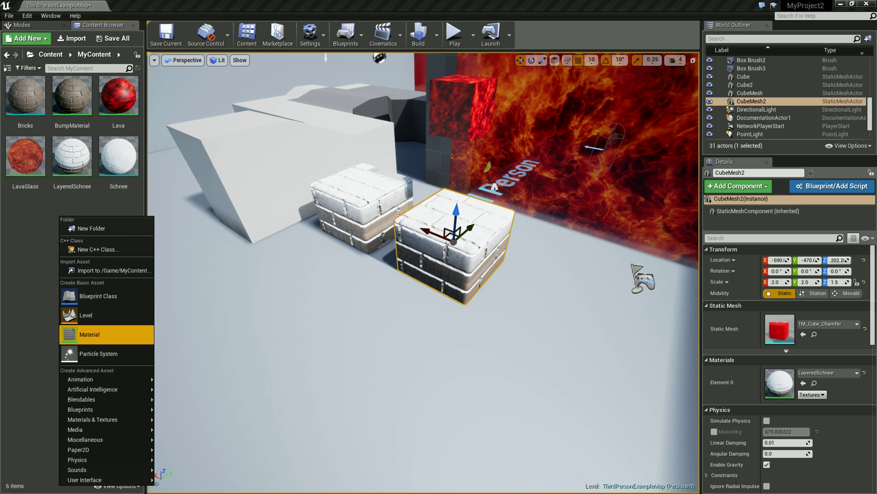
left_click(89, 334)
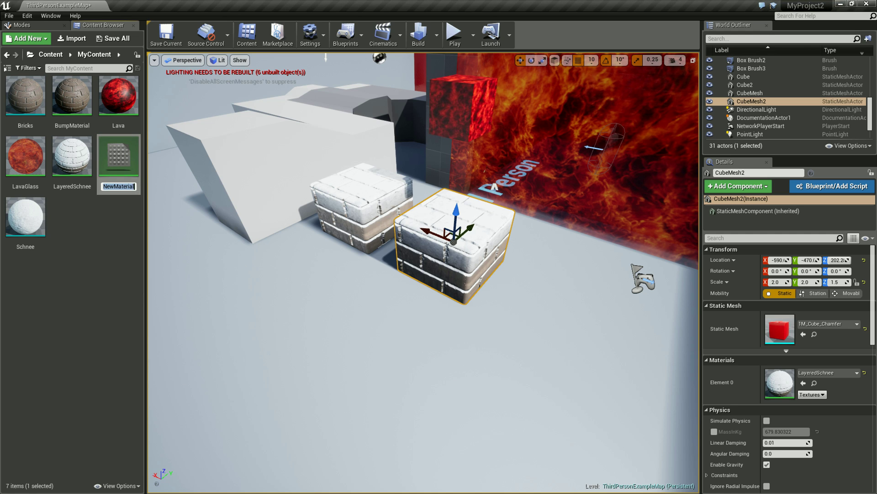
type("Details")
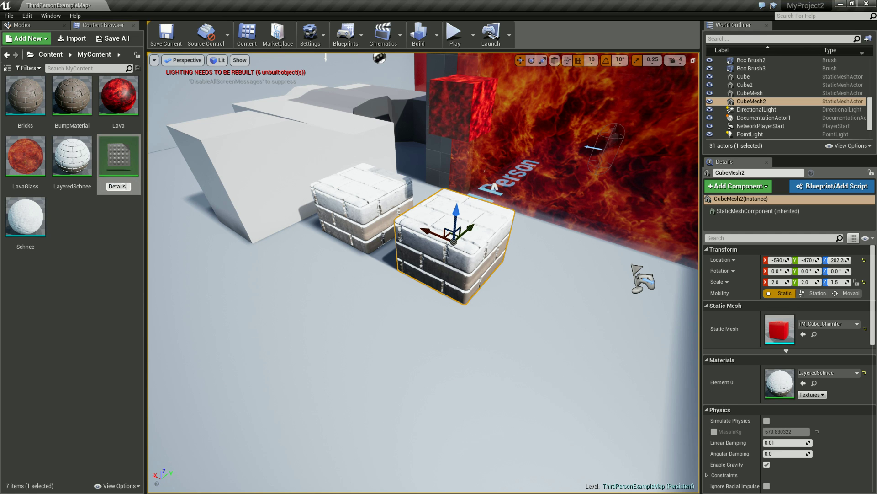
key("Return")
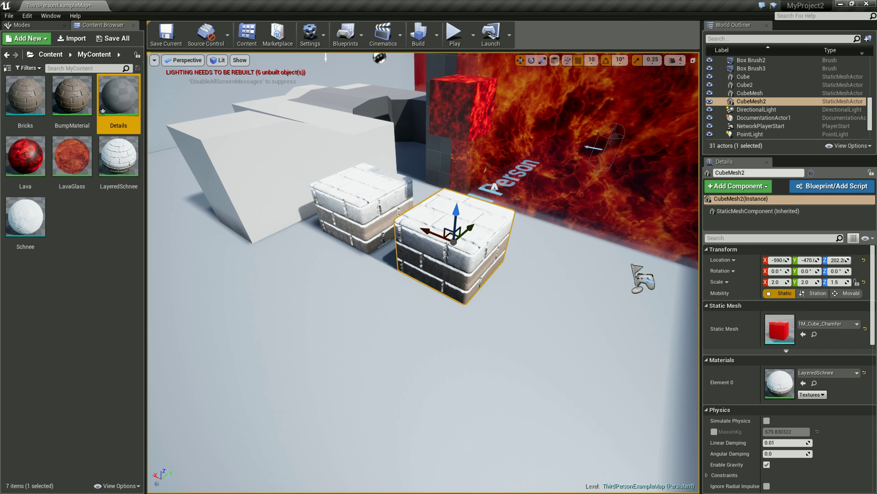
key("Return")
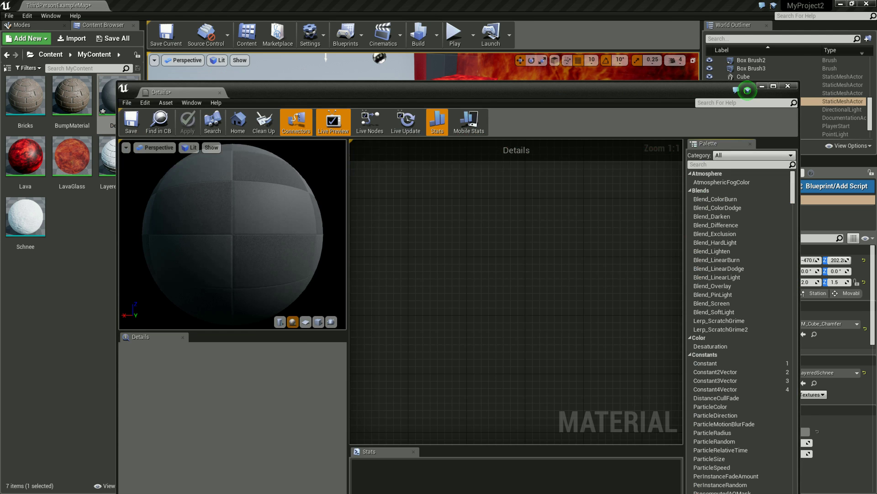
- Reposition the material editor window and shift the graph view
mouse_move(747, 89)
left_mouse_down()
mouse_move(768, 44)
mouse_move(785, 37)
left_mouse_up()
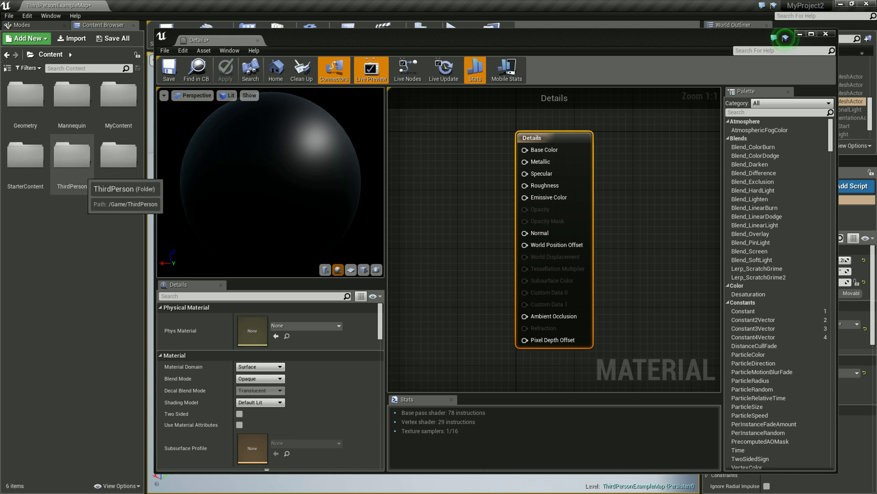
mouse_move(490, 229)
right_mouse_down()
mouse_move(551, 225)
mouse_move(587, 239)
right_mouse_up()
scroll(529, 251, "down", 2)
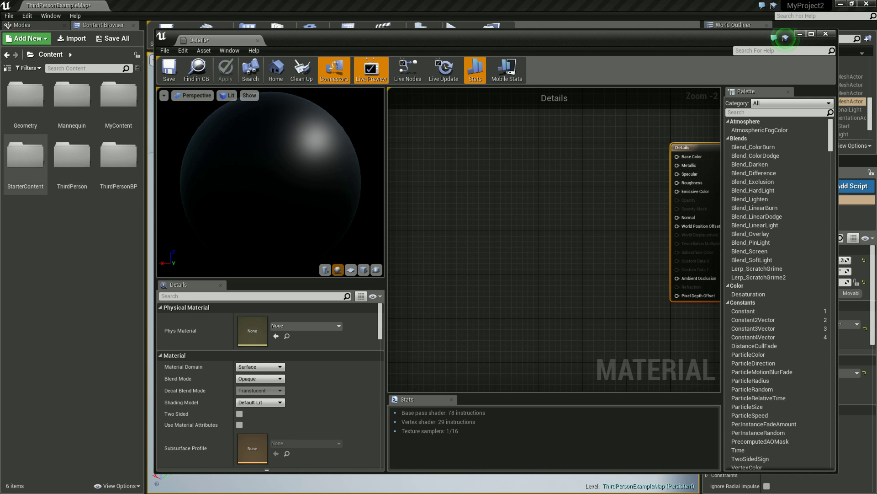
- Browse to StarterContent > Textures and select T_Brick_Clay_Old_N and T_Brick_Clay_Old_D
double_click(25, 156)
double_click(27, 274)
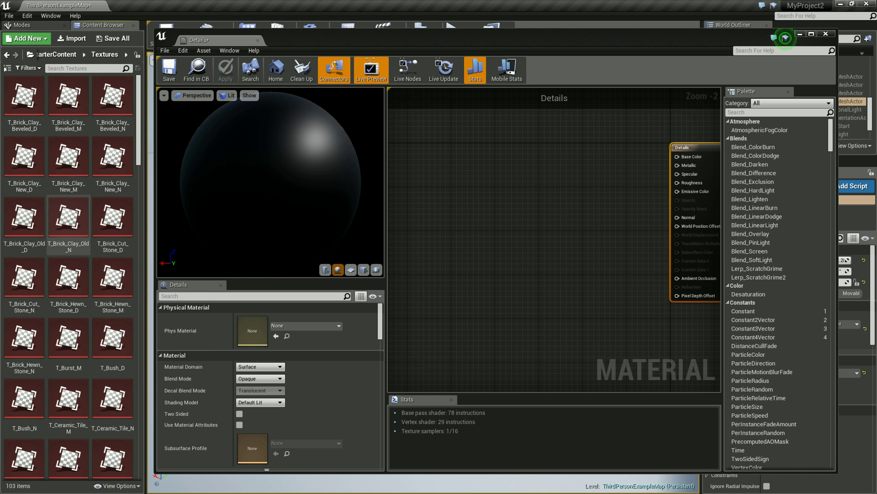
left_click(69, 220)
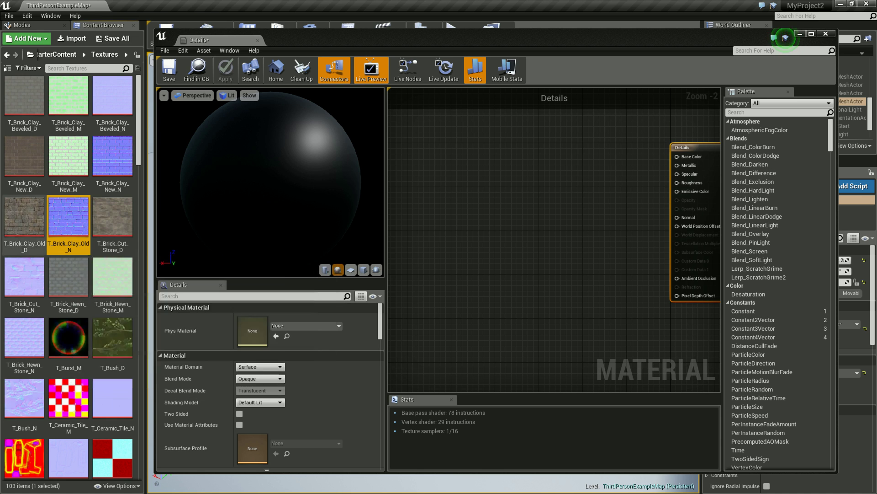
left_click(24, 220, "ctrl")
- Drag both old clay brick textures into the graph, diffuse node on top, normal below
left_click_drag(68, 217, 482, 182)
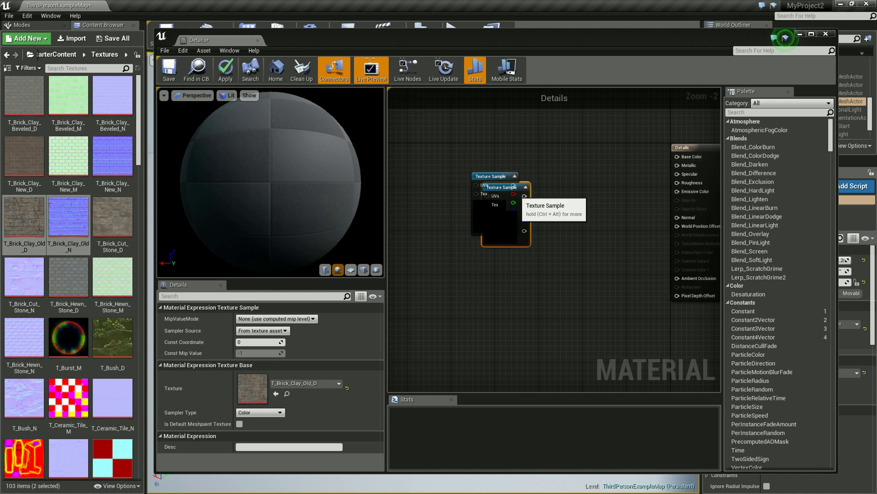
left_click_drag(495, 180, 491, 118)
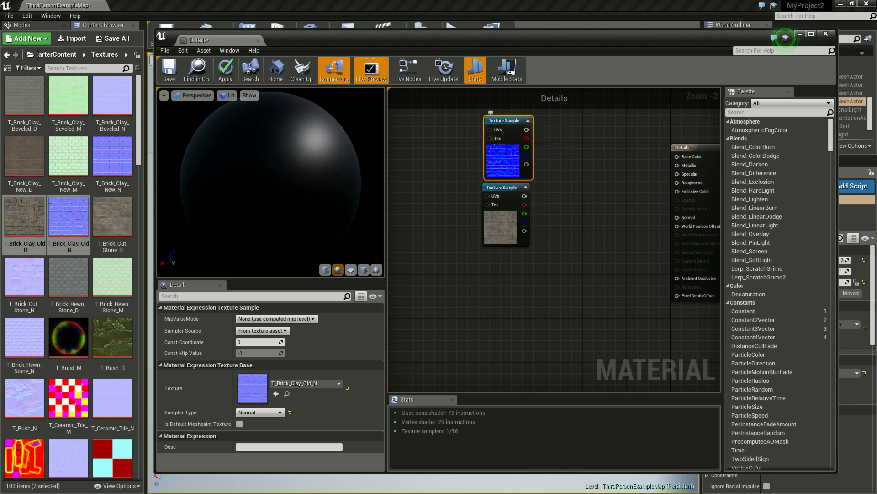
left_click_drag(502, 187, 553, 142)
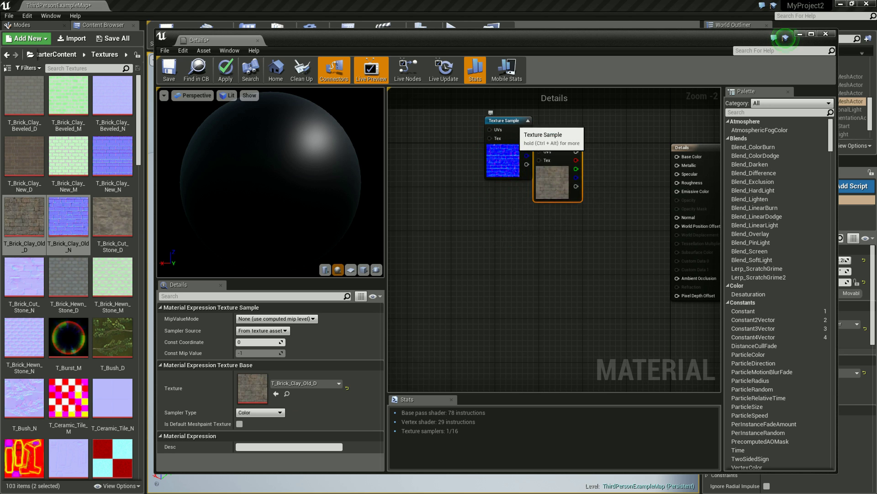
left_click_drag(512, 121, 501, 192)
left_click_drag(553, 144, 482, 122)
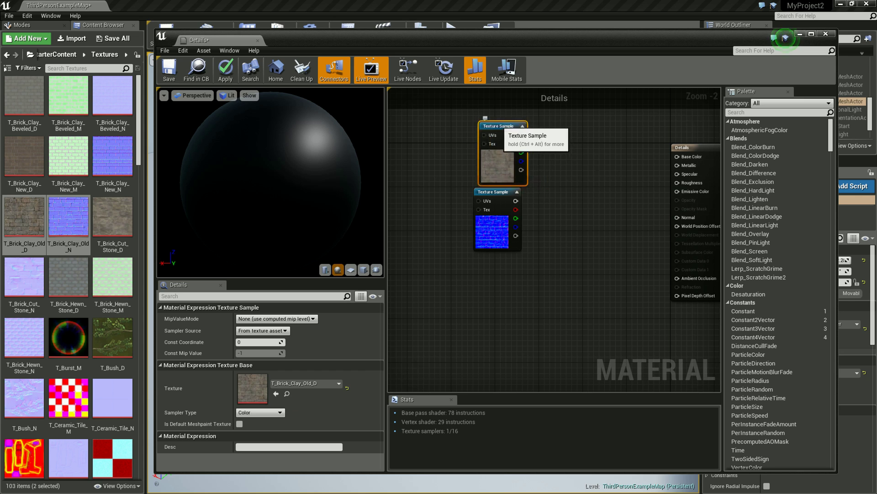
left_click_drag(515, 202, 502, 201)
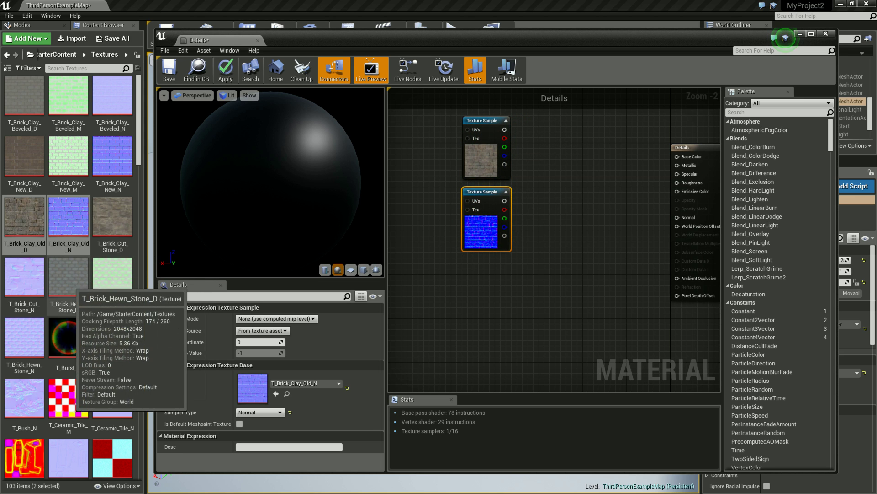
- Filter the textures for 'rav' and add T_Ground_Gravel_D below the brick nodes
scroll(69, 275, "down", 3)
scroll(68, 274, "down", 3)
scroll(69, 274, "down", 3)
scroll(69, 274, "down", 3)
scroll(68, 274, "down", 3)
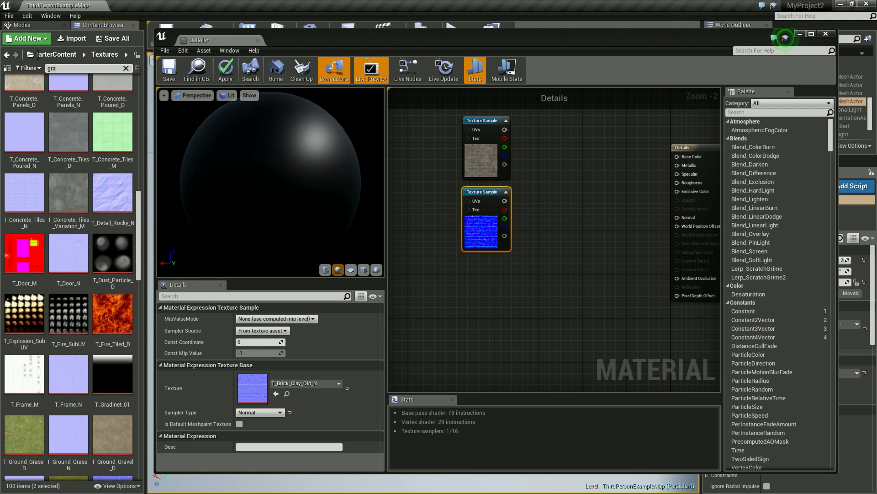
type("rav")
mouse_move(24, 96)
left_mouse_down()
mouse_move(478, 272)
mouse_move(482, 258)
left_mouse_up()
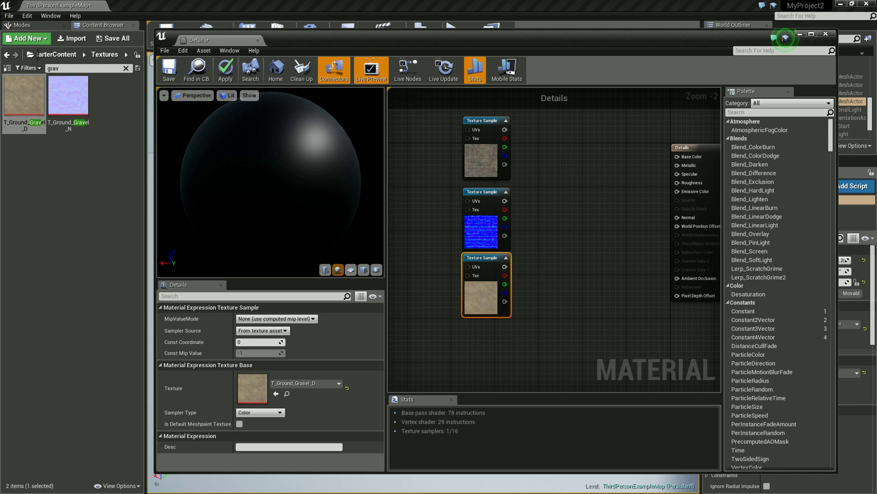
- Adjust the graph view and clear the texture search filter
scroll(459, 299, "up", 9)
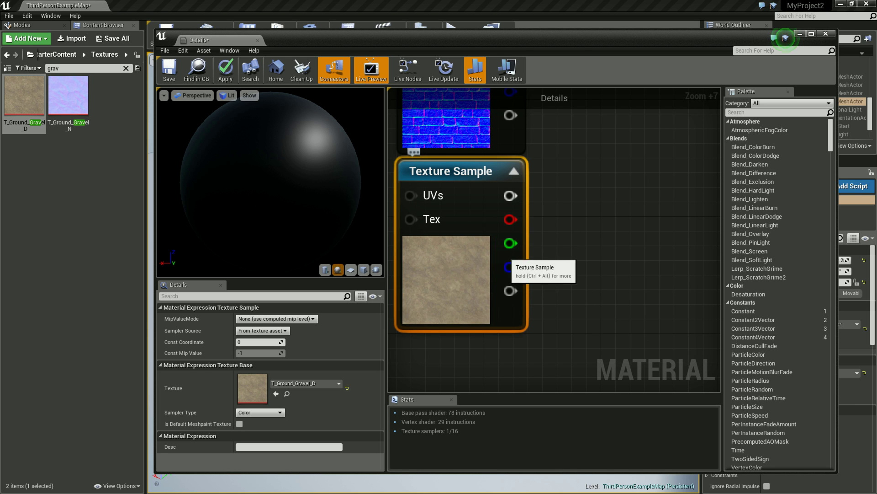
scroll(510, 267, "down", 10)
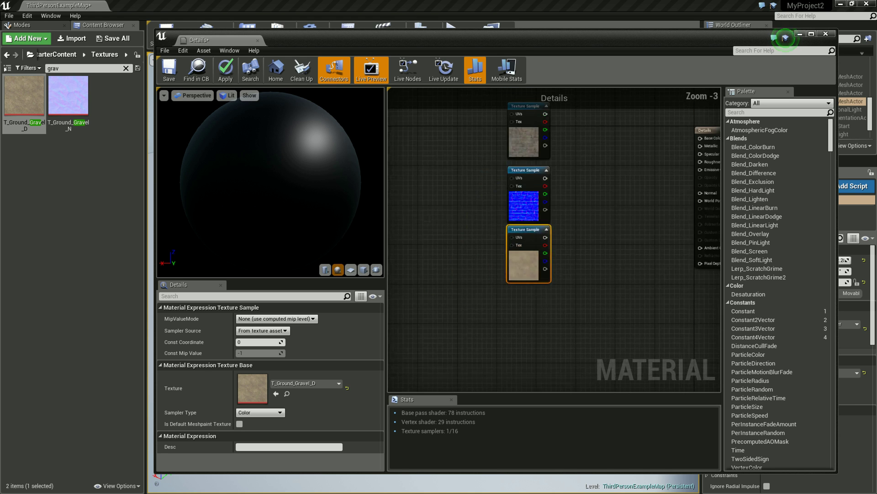
scroll(555, 122, "up", 3)
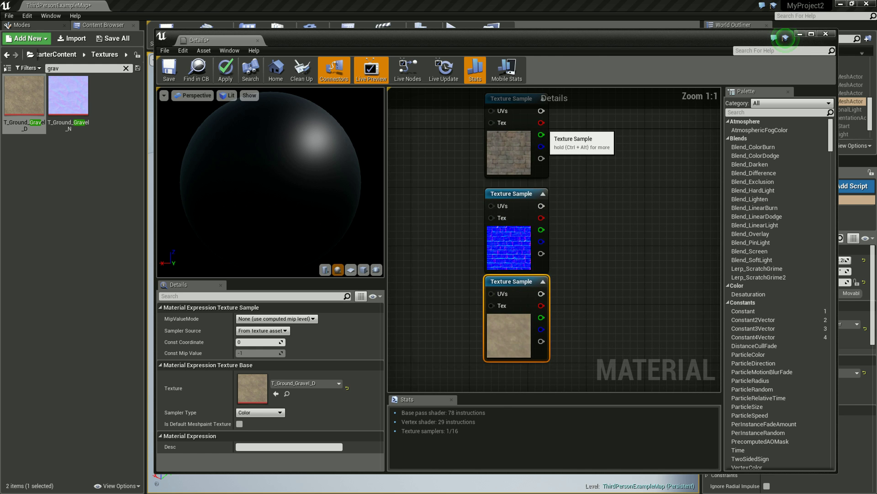
left_click(451, 180)
right_click_drag(453, 181, 397, 240)
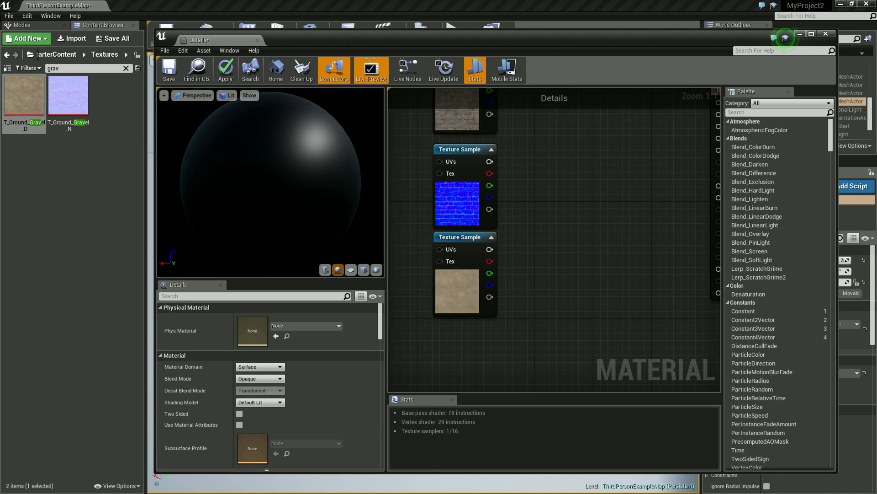
scroll(510, 201, "down", 3)
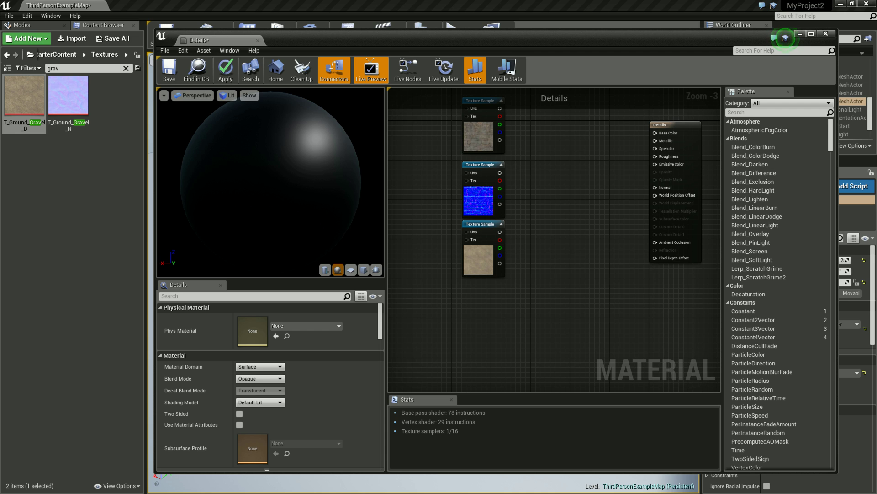
right_click_drag(531, 299, 518, 308)
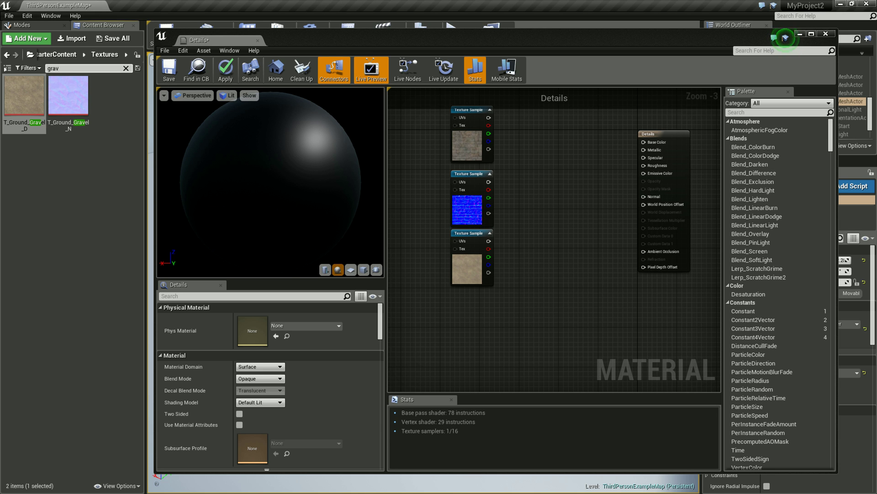
key("BackSpace")
type("moss")
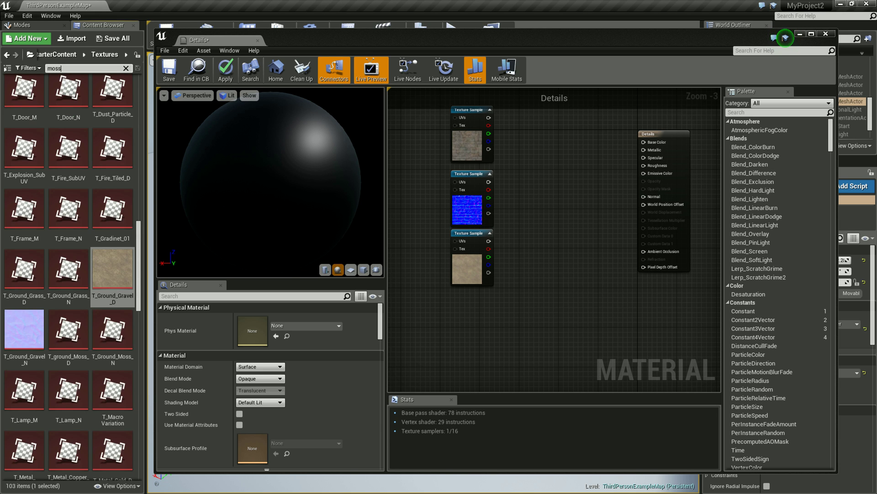
- Drag T_Ground_Moss_N into the graph below the other texture samples
mouse_move(69, 96)
left_mouse_down()
mouse_move(471, 324)
mouse_move(457, 315)
left_mouse_up()
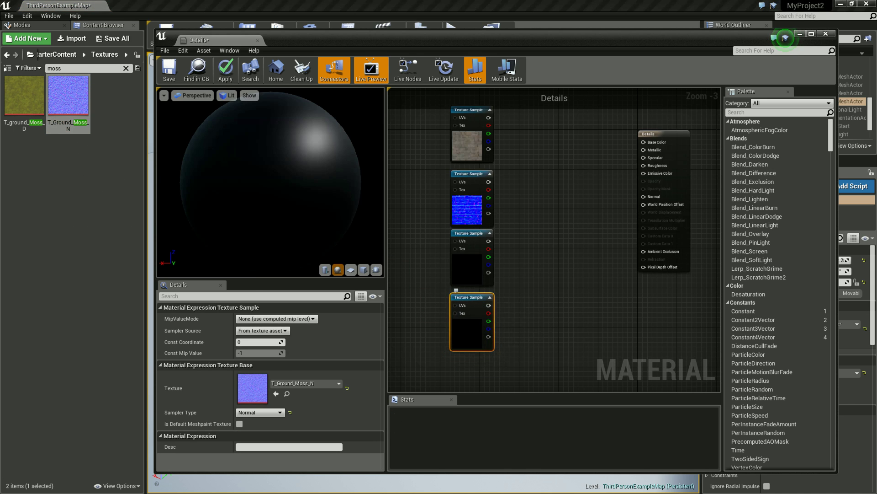
mouse_move(69, 126)
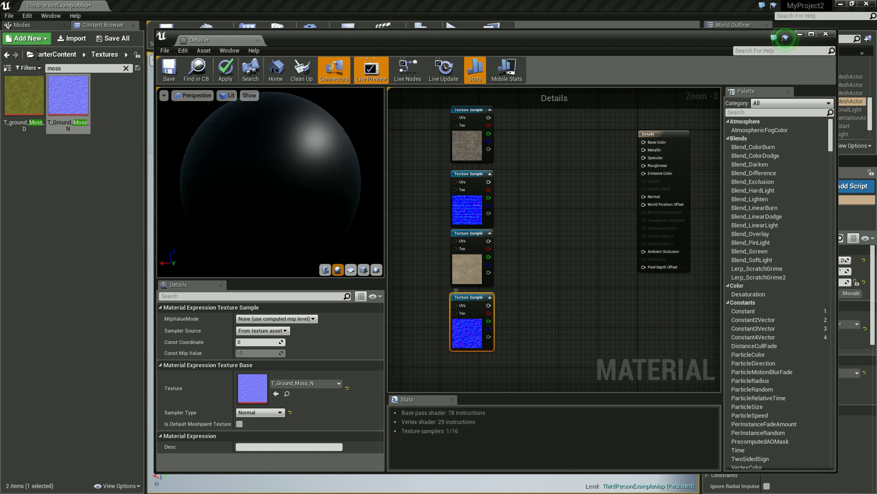
left_click(562, 319)
right_click_drag(564, 320, 539, 331)
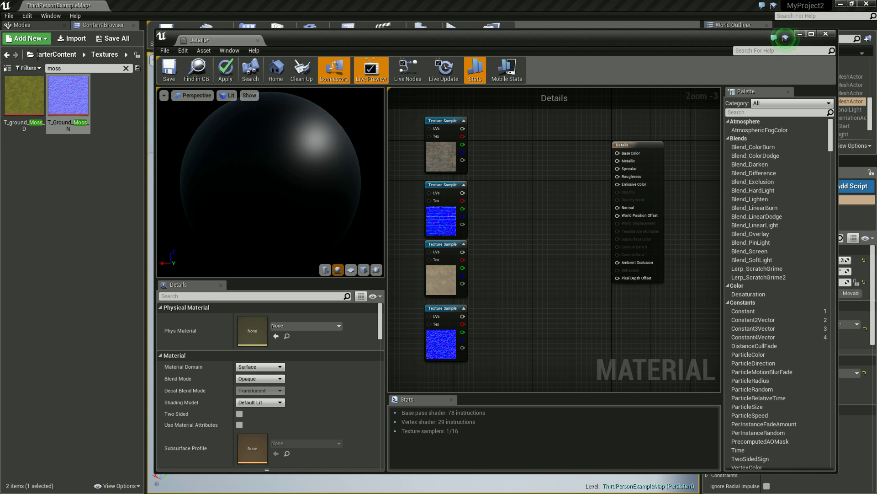
left_click(754, 112)
- Search the Palette for 'Detail' and place a DetailTexturing node beside the texture samples
type("Detail")
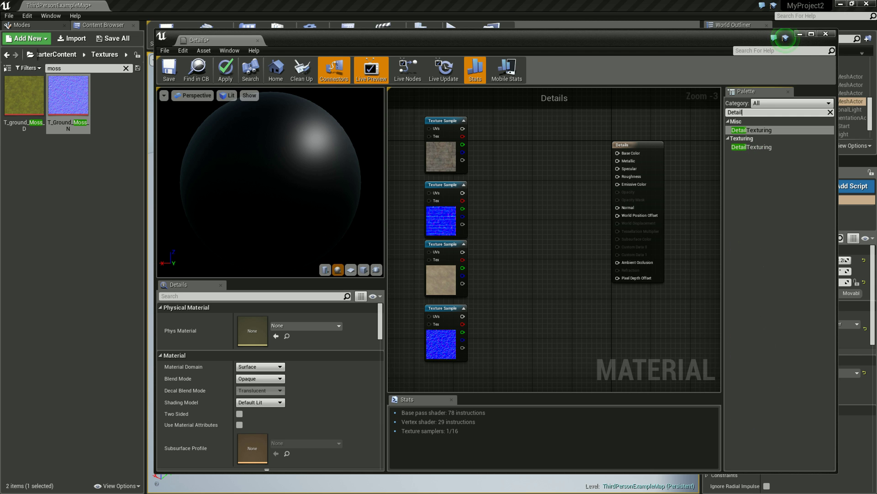
left_click_drag(752, 147, 553, 191)
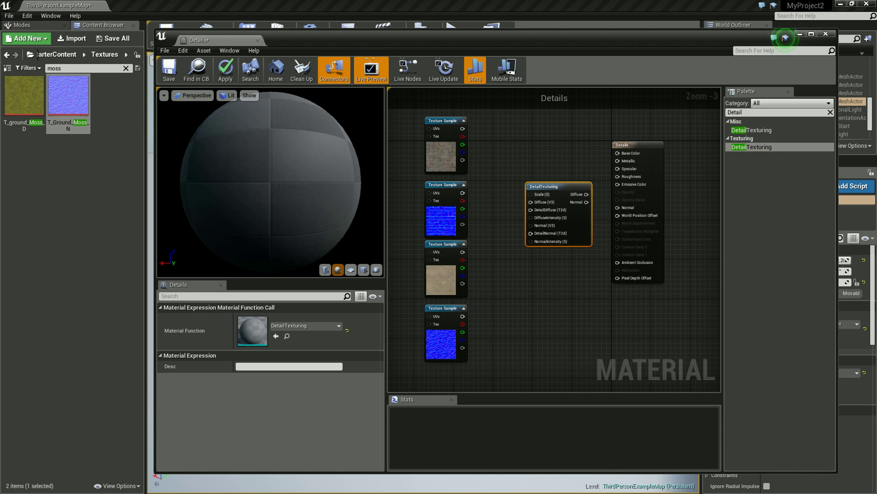
left_click_drag(562, 186, 549, 179)
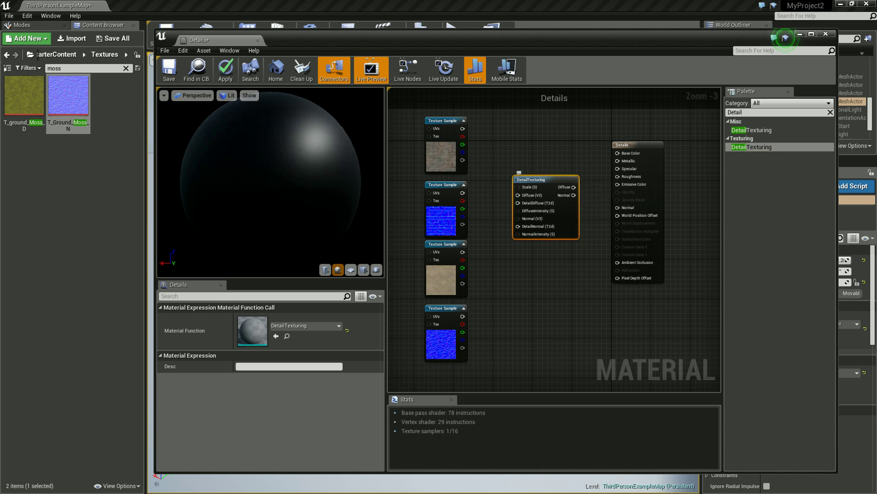
left_click(830, 113)
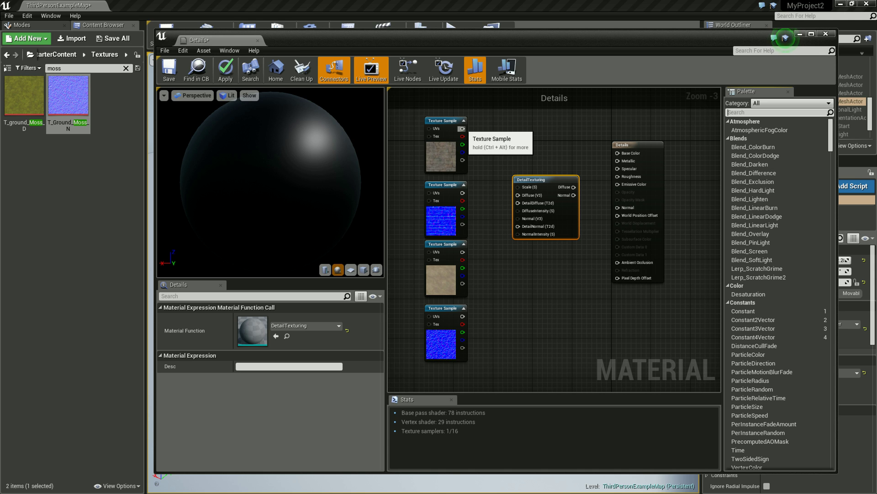
left_click(785, 38)
- Wire the brick diffuse RGB to DetailTexturing Diffuse and the brick normal RGB to Normal
left_click_drag(462, 128, 518, 195)
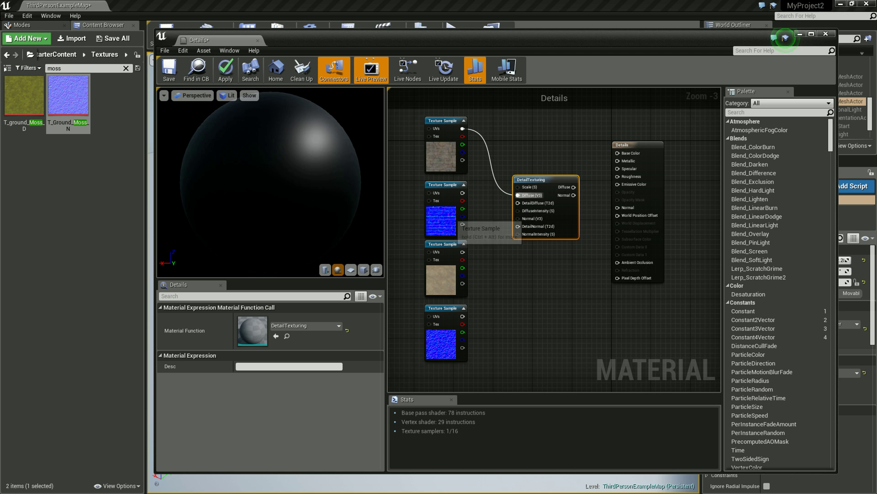
left_click(441, 214)
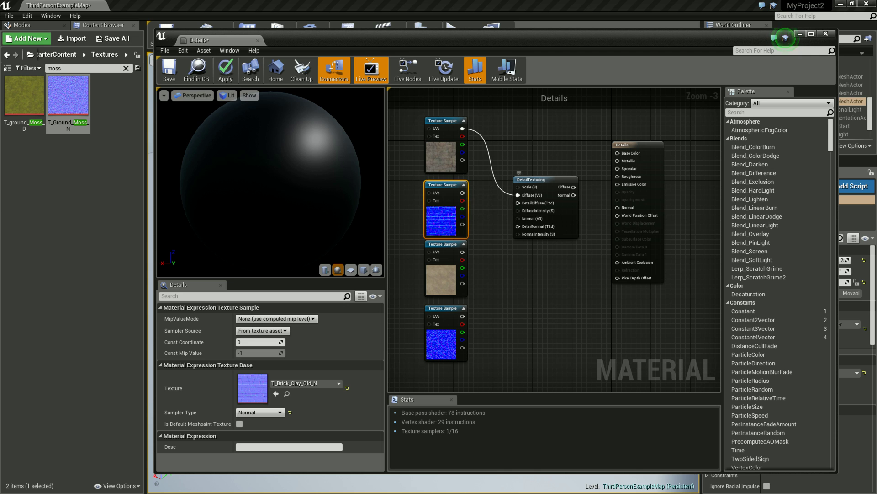
left_click_drag(462, 193, 526, 227)
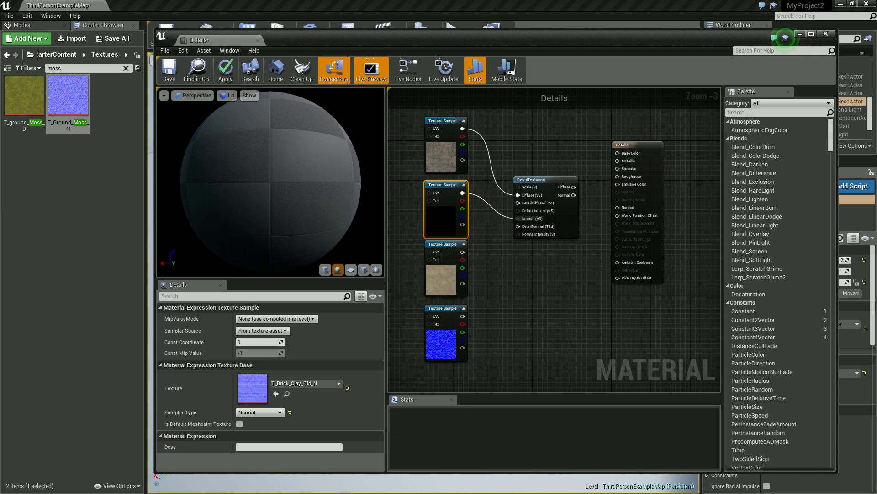
left_click(443, 278)
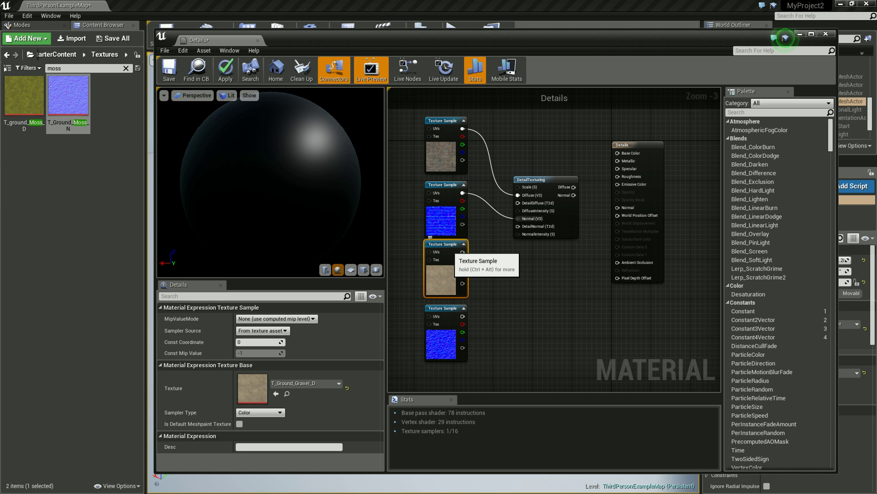
- Convert the gravel sample to a Texture Object and connect it to DetailDiffuse
right_click(451, 250)
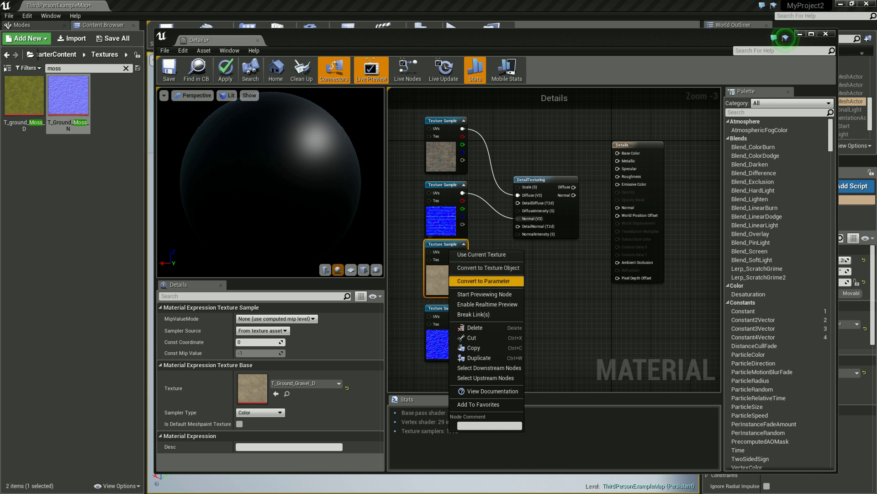
left_click(488, 268)
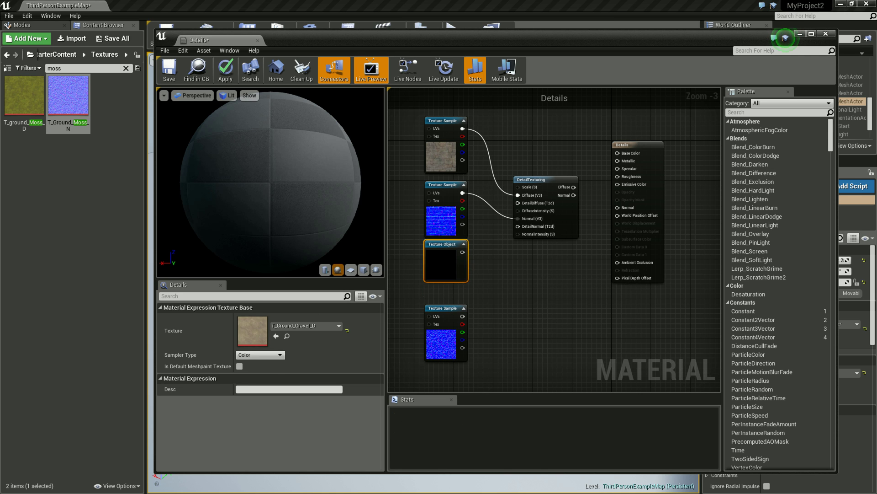
left_click_drag(432, 307, 431, 288)
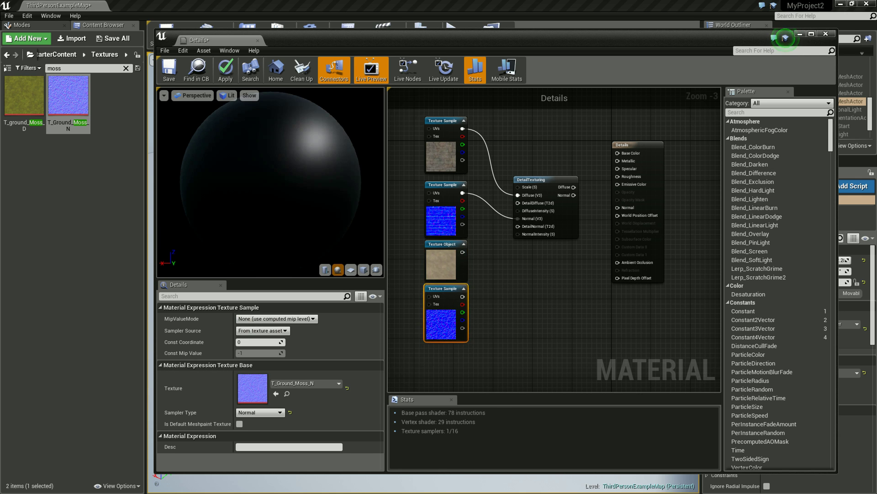
left_click(434, 264)
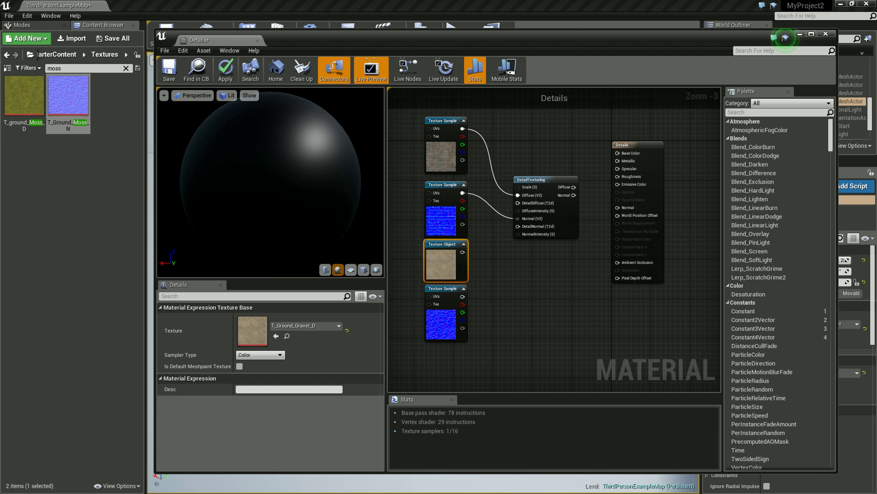
left_click_drag(463, 252, 526, 211)
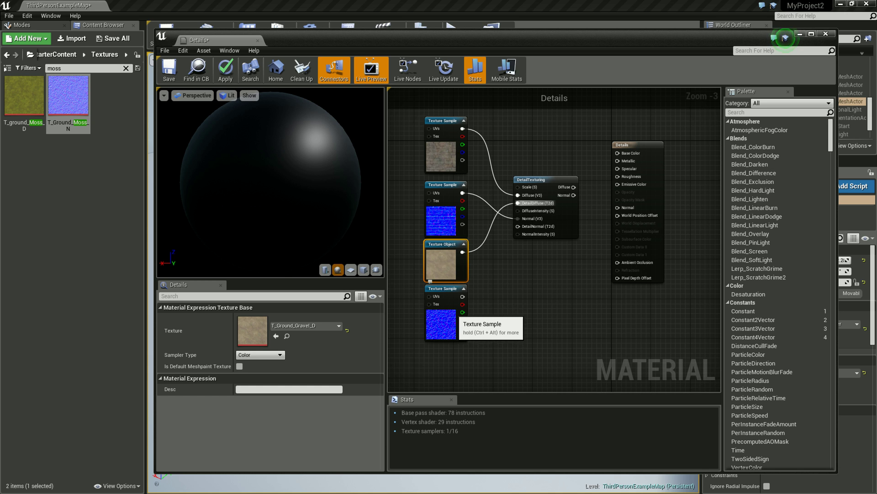
- Convert the moss normal sample to a Texture Object and connect it to DetailNormal
right_click(448, 302)
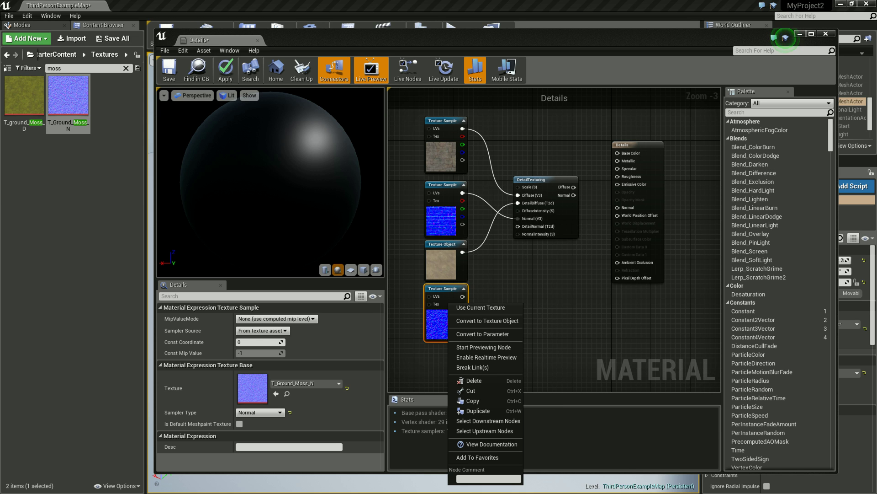
left_click(486, 321)
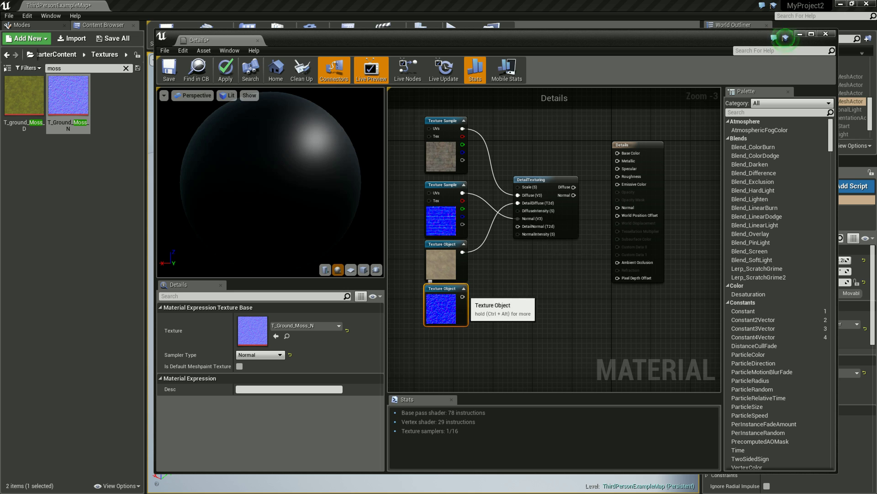
left_click_drag(462, 296, 519, 227)
mouse_move(569, 287)
right_mouse_down()
mouse_move(532, 289)
mouse_move(560, 284)
right_mouse_up()
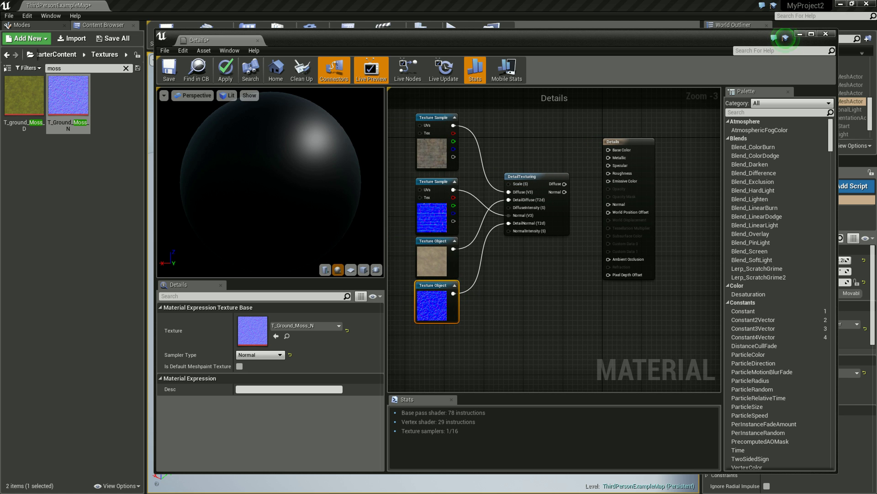
- Connect DetailTexturing's Diffuse to Base Color and Normal to the material Normal, then save
mouse_move(565, 184)
left_mouse_down()
mouse_move(605, 163)
mouse_move(609, 150)
left_mouse_up()
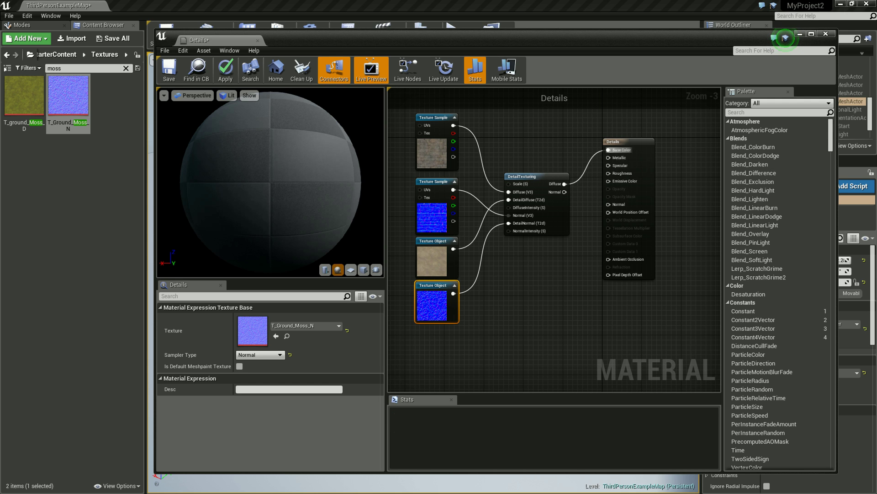
left_click_drag(565, 192, 609, 204)
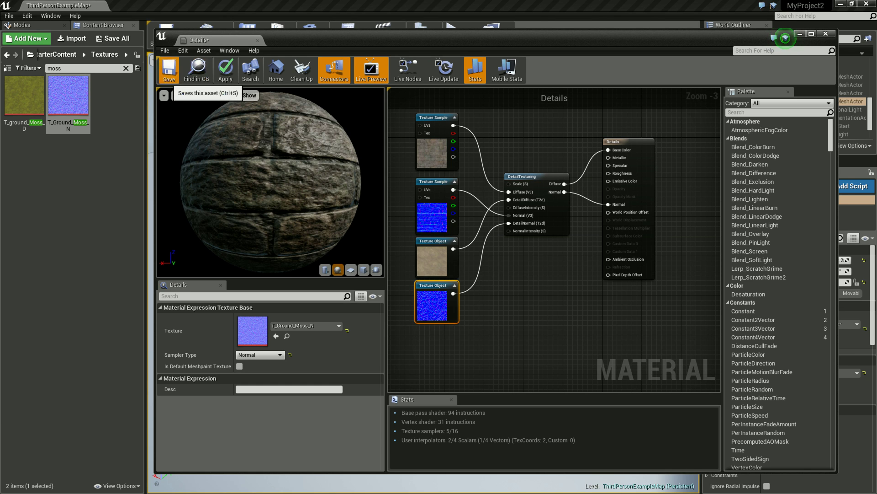
left_click(169, 68)
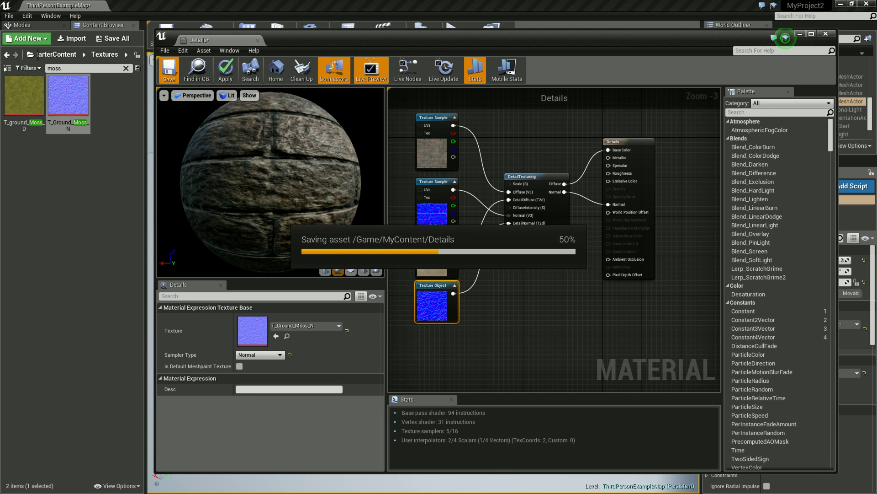
- Drag the material editor window toward the bottom of the screen to uncover the level
mouse_move(786, 38)
left_mouse_down()
mouse_move(749, 141)
mouse_move(704, 427)
left_mouse_up()
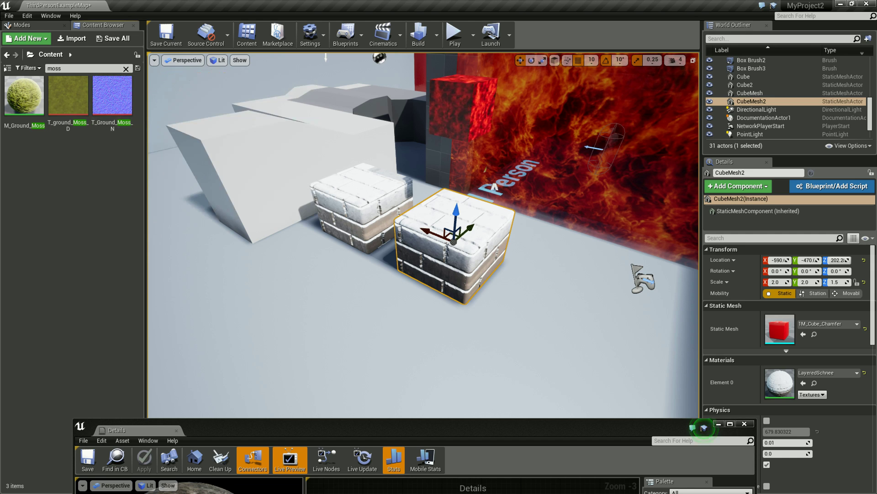
- Clear the moss filter and drag the Details material from MyContent onto CubeMesh2
left_click(126, 68)
double_click(120, 104)
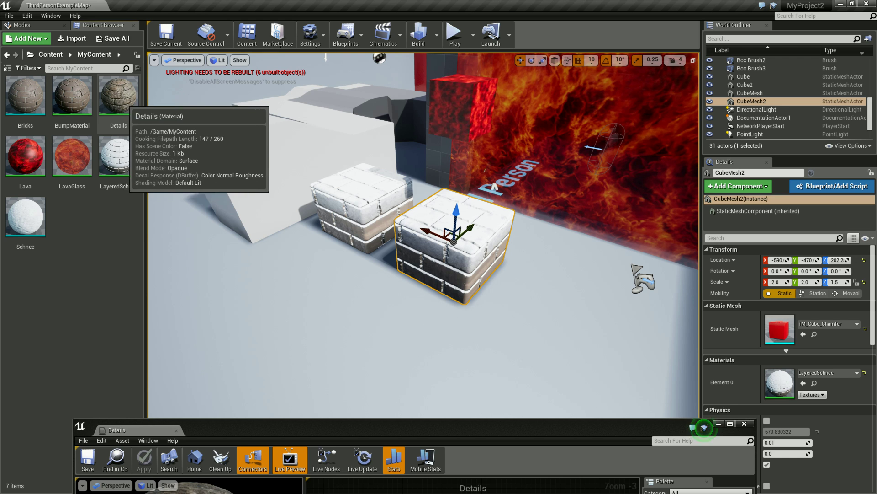
left_click(119, 96)
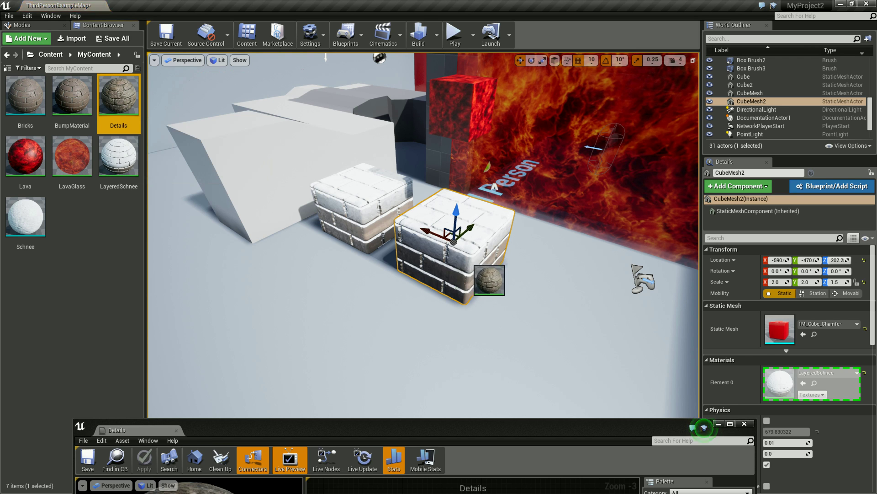
left_click_drag(119, 96, 486, 275)
- Frame and orbit the stone-brick cube, then bring the material editor back up
key("f")
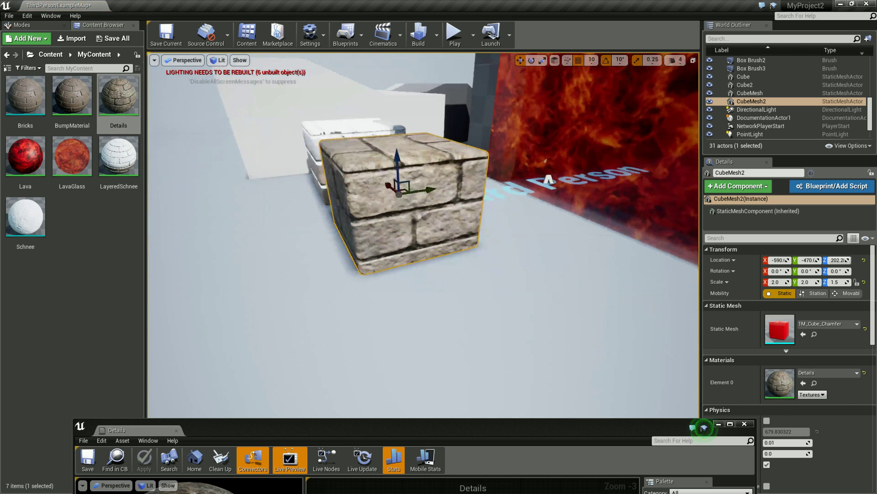
scroll(603, 234, "up", 5)
scroll(424, 234, "down", 5)
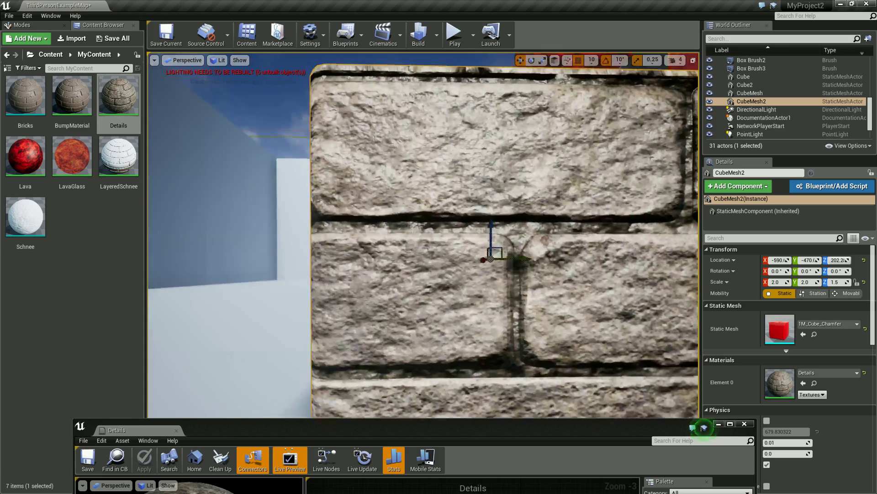
mouse_move(424, 234)
right_mouse_down()
mouse_move(475, 235)
mouse_move(389, 228)
mouse_move(412, 238)
mouse_move(403, 234)
right_mouse_up()
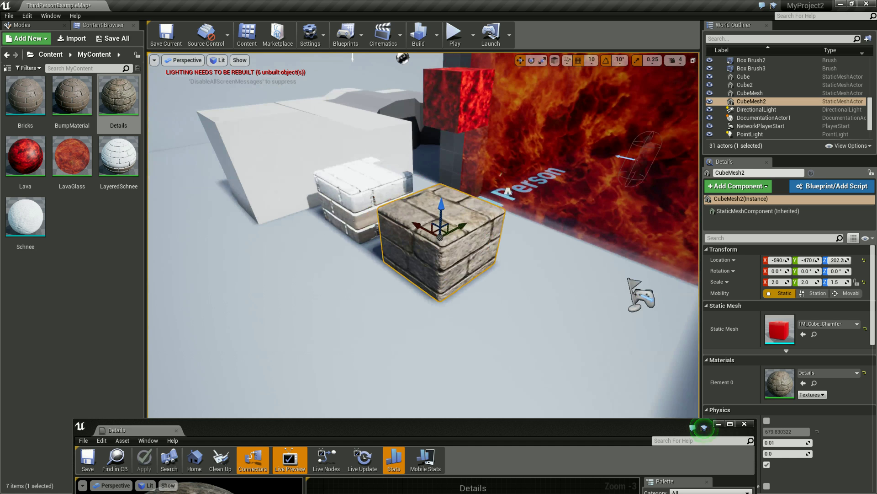
left_click_drag(704, 427, 751, 40)
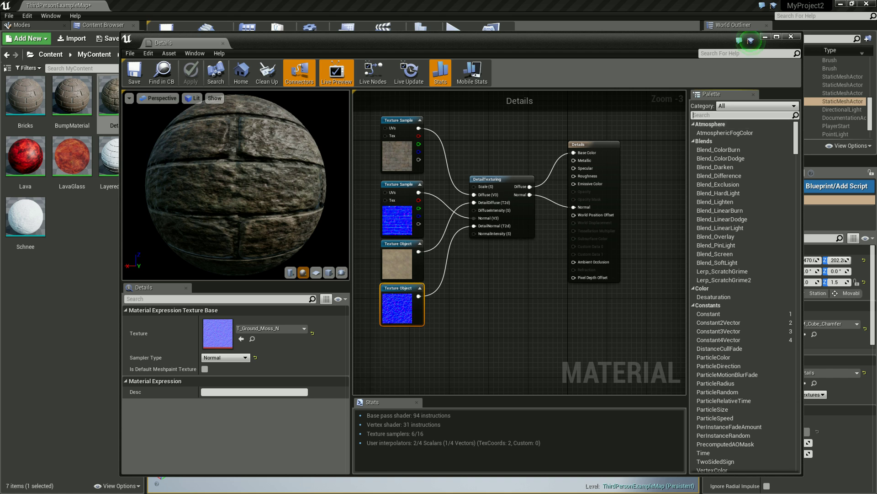
- Add three Constant nodes and place them left of and below the texture nodes
type("cons")
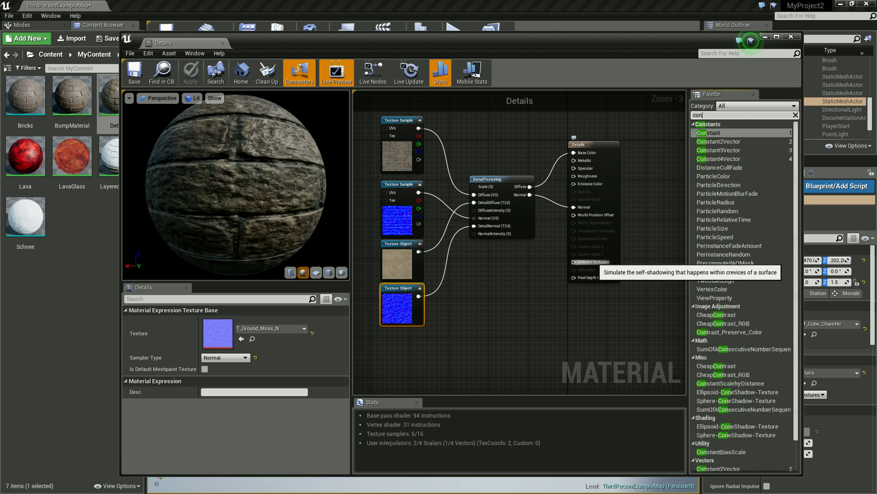
mouse_move(713, 133)
left_mouse_down()
mouse_move(496, 144)
mouse_move(471, 136)
left_mouse_up()
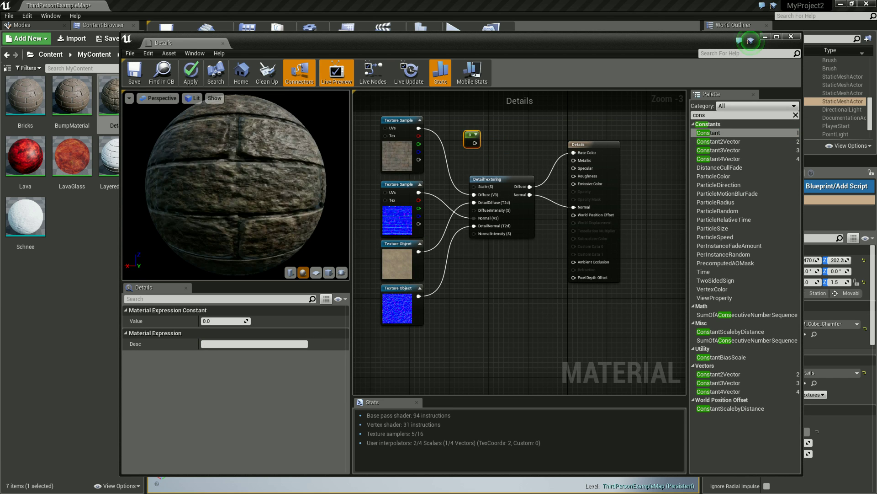
left_click(512, 168)
key("ctrl+w")
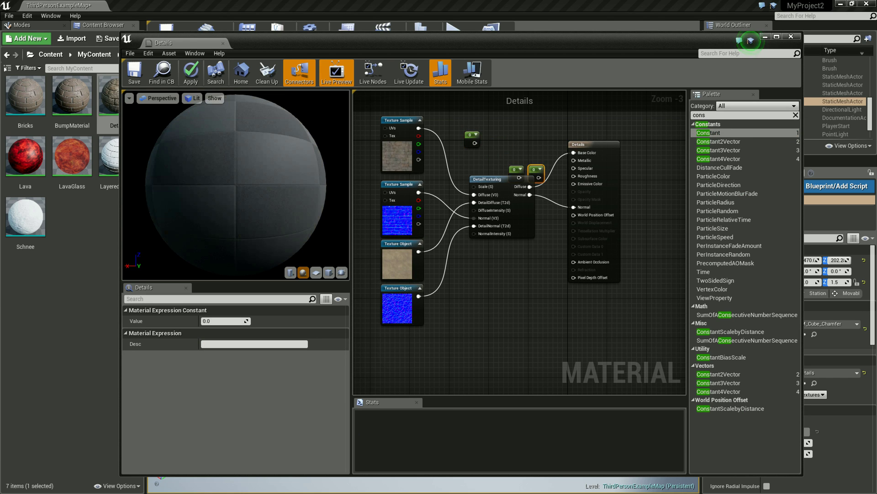
left_click_drag(537, 170, 451, 302)
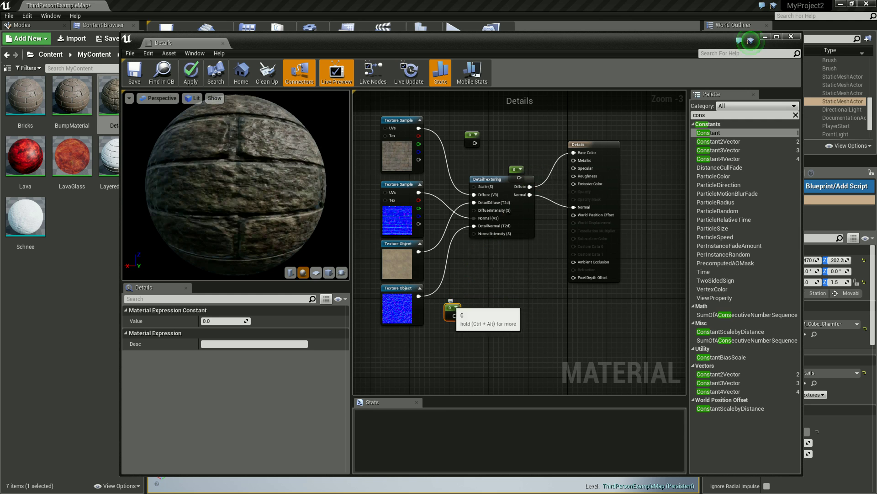
mouse_move(472, 136)
left_mouse_down()
mouse_move(378, 186)
mouse_move(407, 206)
left_mouse_up()
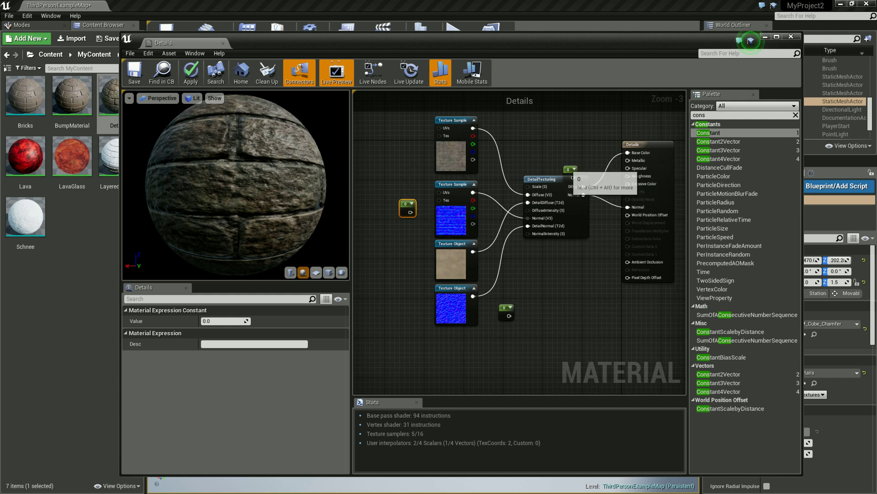
- Wire the Constants into DetailTexturing's Scale, DiffuseIntensity and NormalIntensity inputs
mouse_move(569, 169)
left_mouse_down()
mouse_move(510, 125)
mouse_move(528, 186)
left_mouse_up()
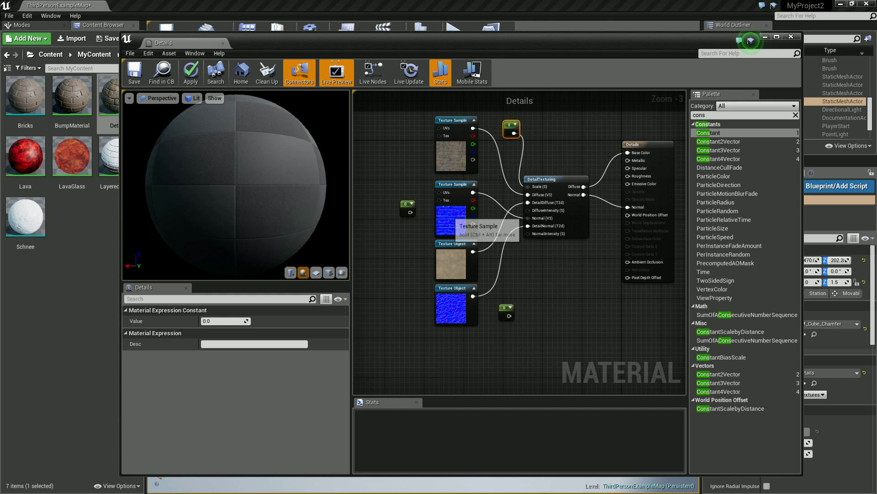
left_click_drag(410, 212, 528, 210)
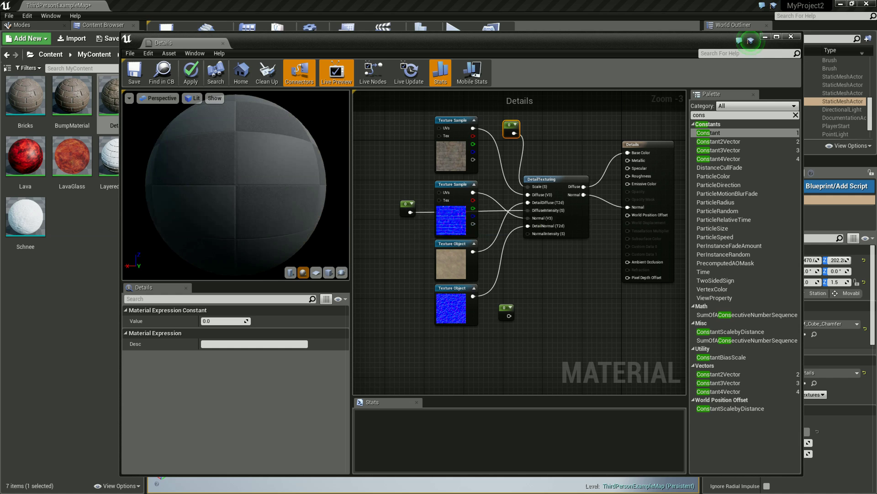
left_click_drag(509, 315, 542, 244)
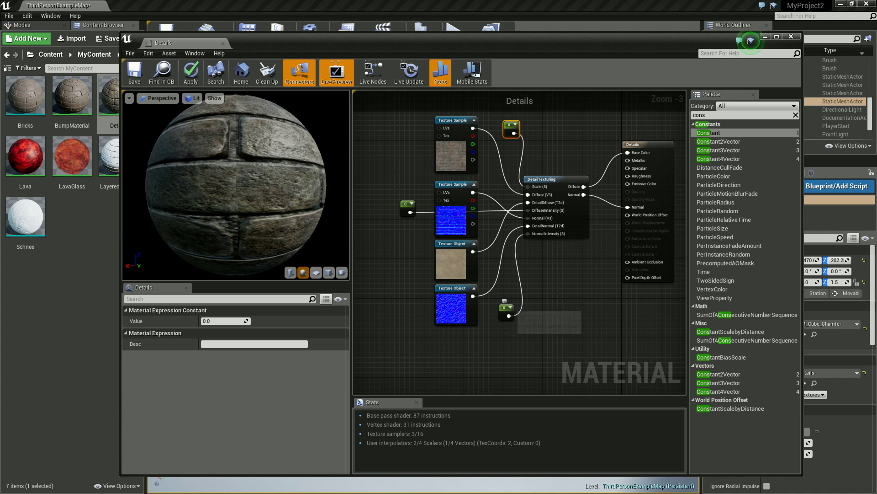
left_click_drag(505, 303, 495, 302)
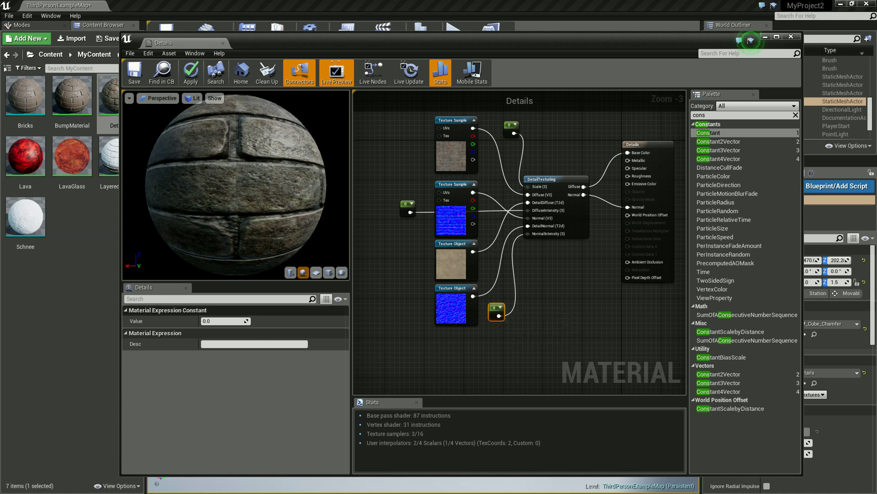
- Set the lower and left Constant nodes' values to 1
left_click(237, 321)
type("1")
key("Return")
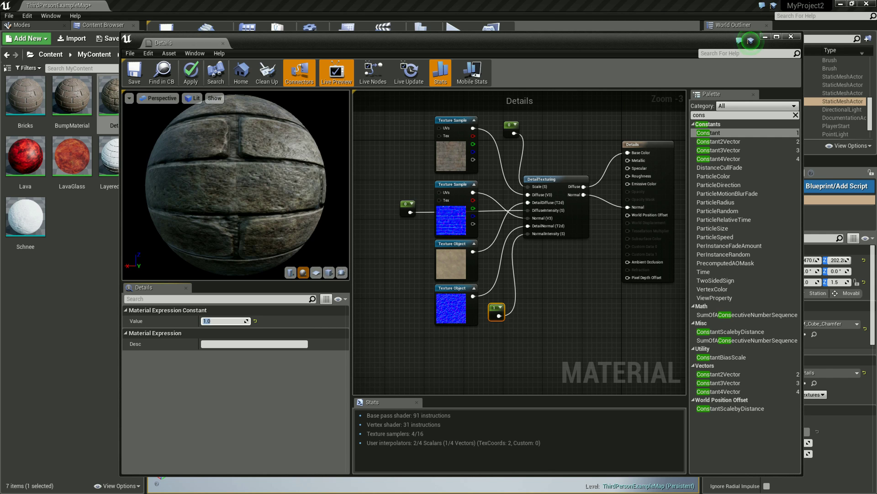
left_click(407, 208)
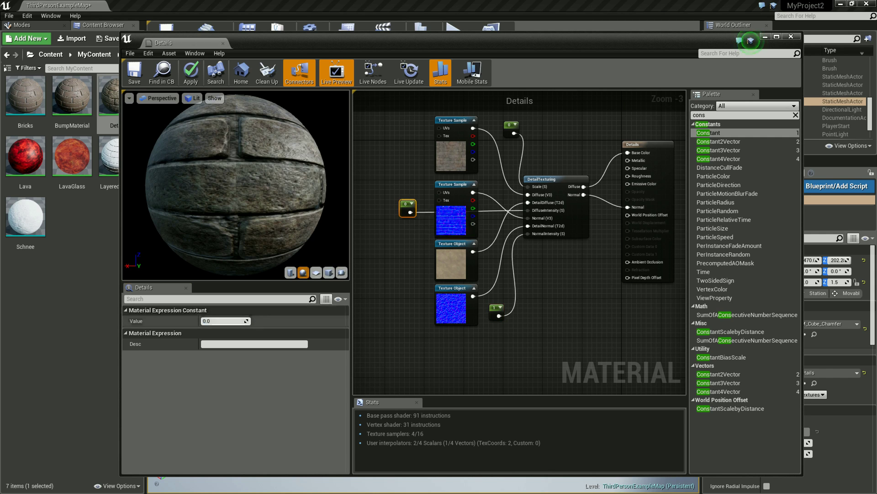
left_click(223, 321)
type("1")
key("Return")
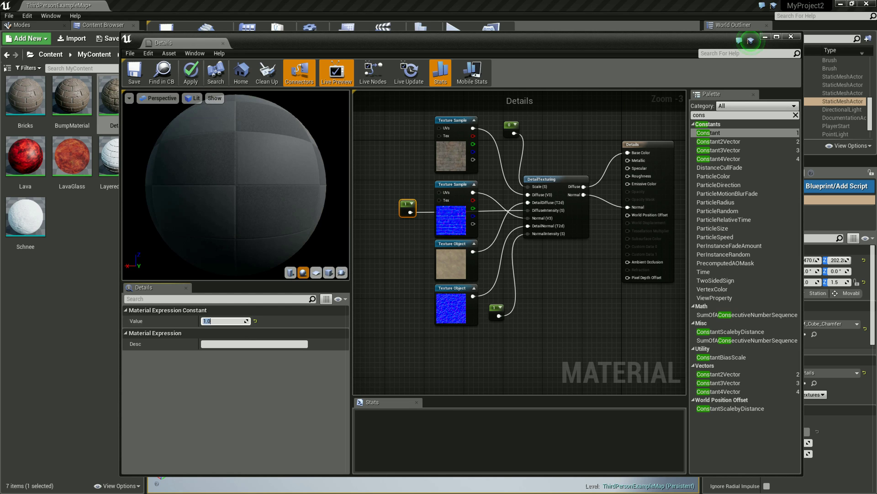
- Set the Constant feeding Scale to 1 and commit the value
left_click(511, 128)
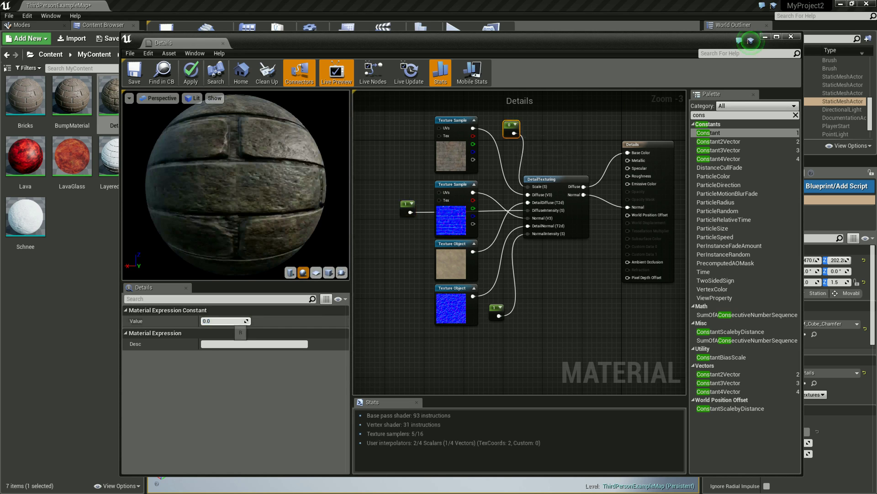
left_click(220, 320)
type("1")
key("Return")
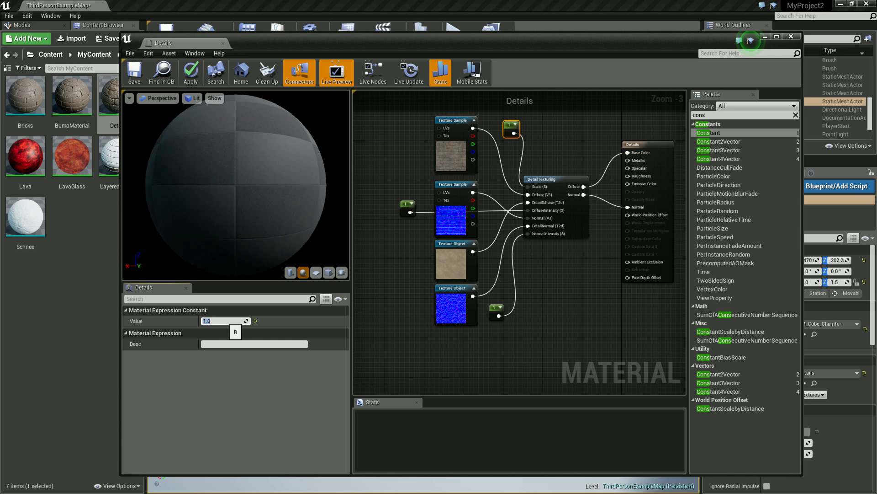
left_click(751, 40)
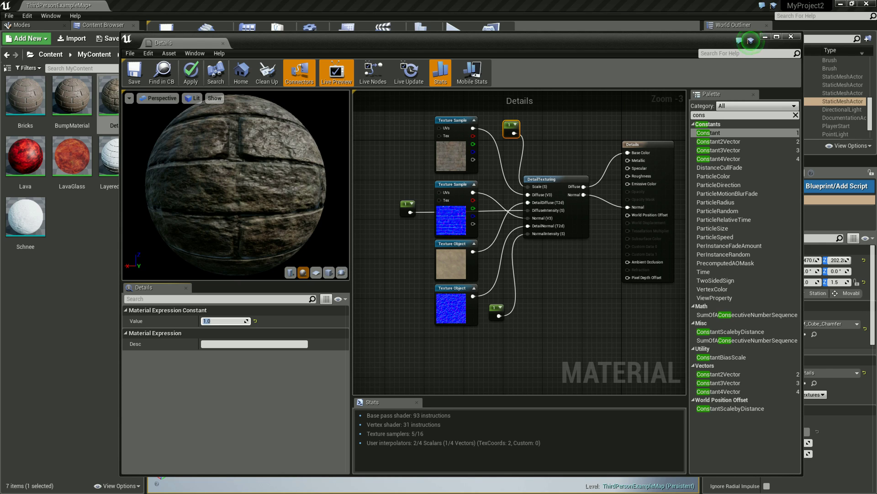
left_click(750, 41)
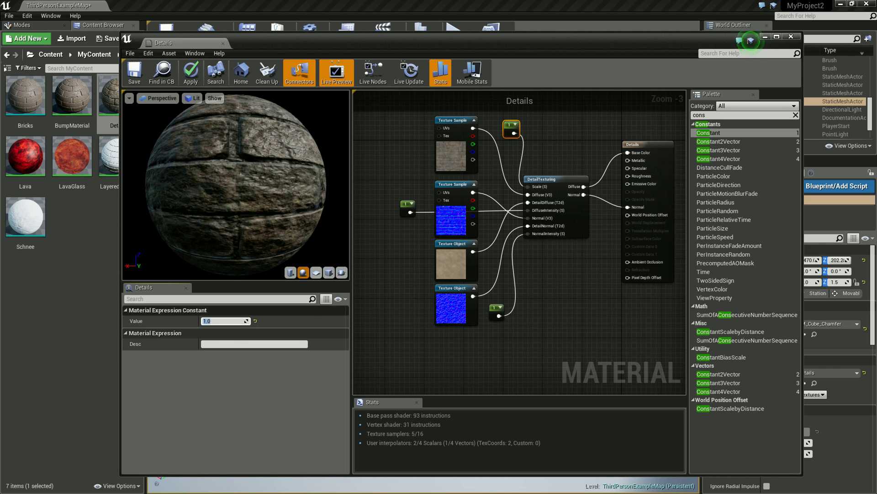
left_click(750, 41)
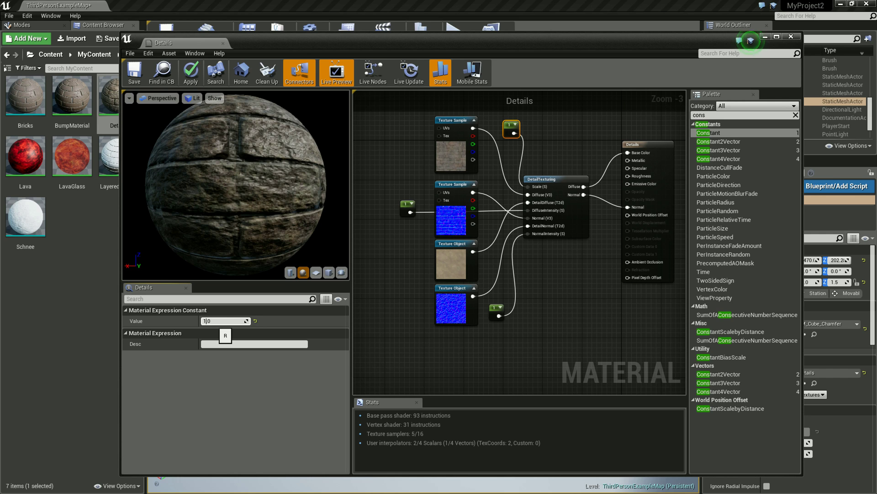
- Try detail Scale values of 10, 100 and 5 on the preview sphere
type("0")
key("Return")
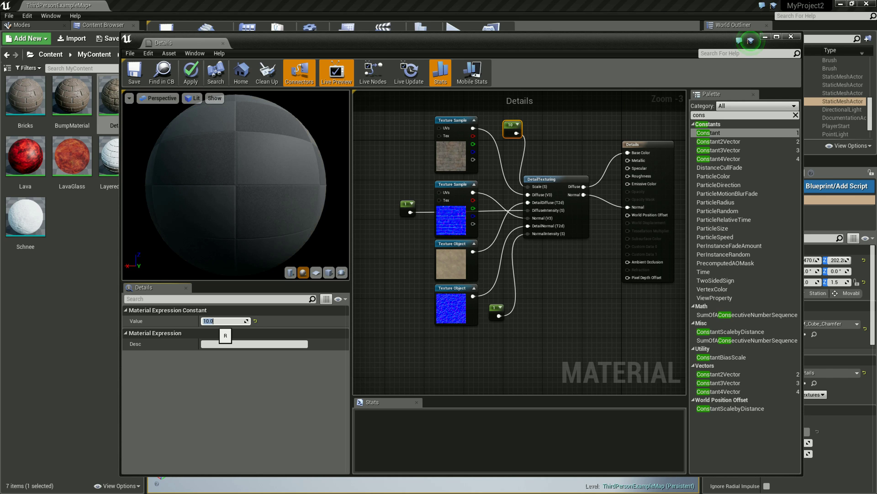
left_click(750, 41)
left_click(751, 41)
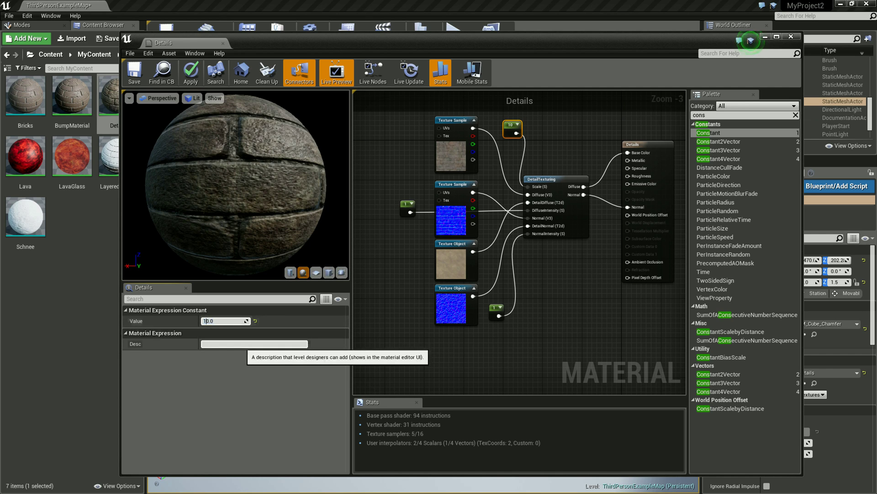
key("Return")
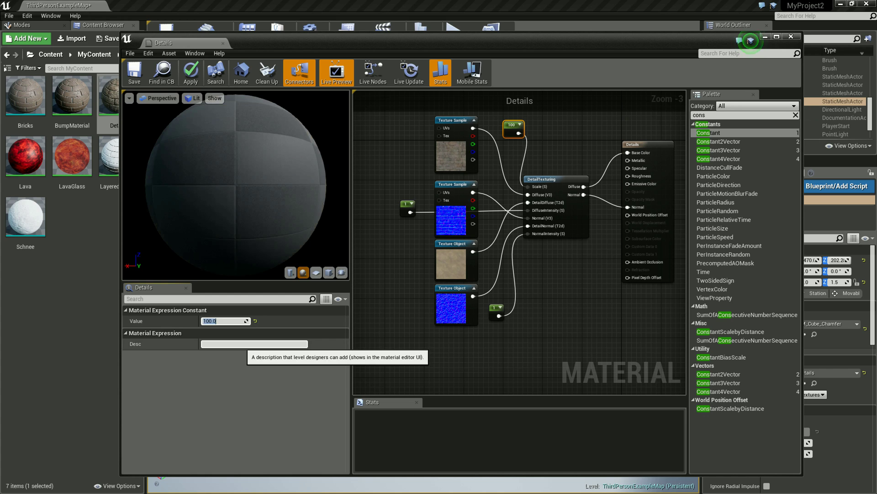
left_click(750, 41)
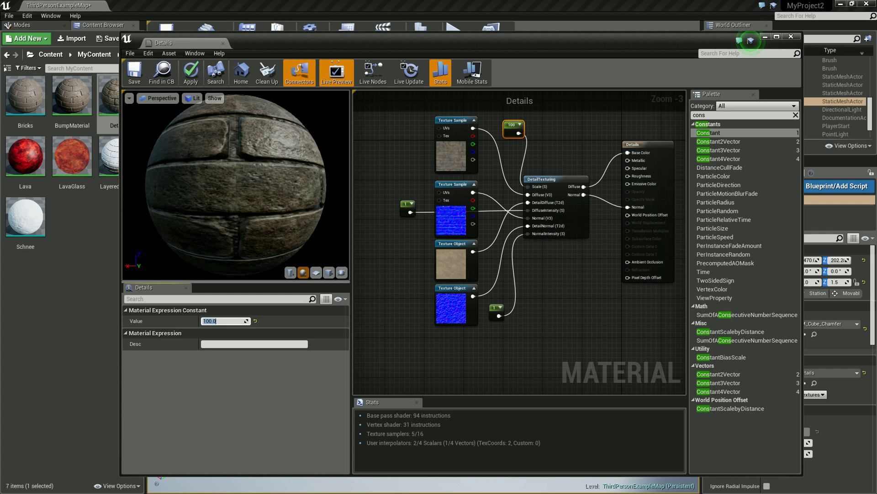
key("Home")
key("Delete")
key("Delete")
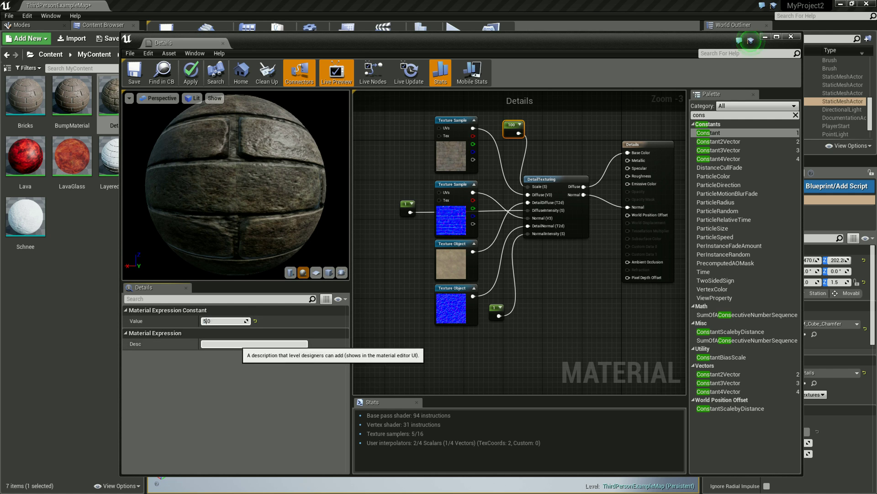
key("Return")
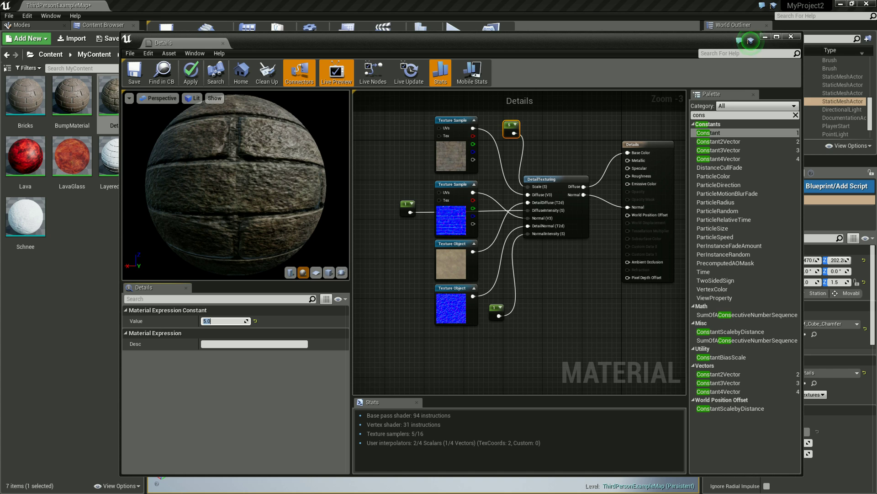
- Try Scale values 1, 10 and 100, then settle the Scale constant at 10
key("Return")
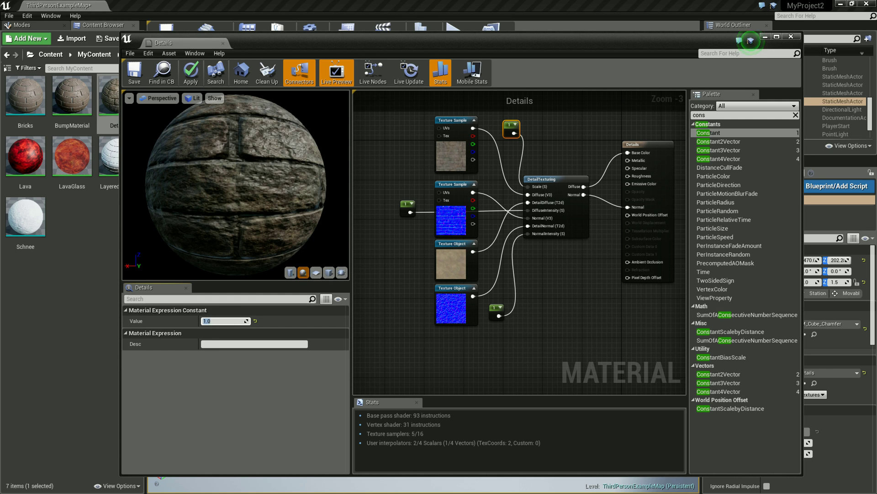
type("10")
key("Return")
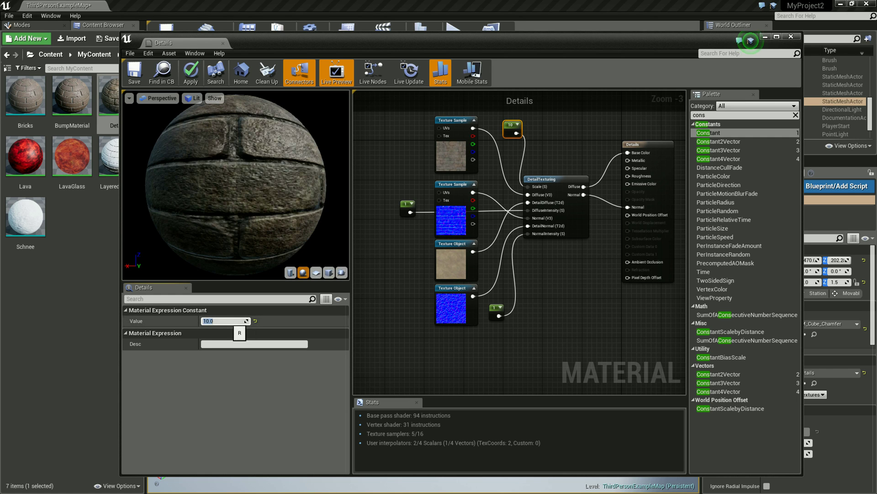
left_click(205, 321)
type("0")
key("Return")
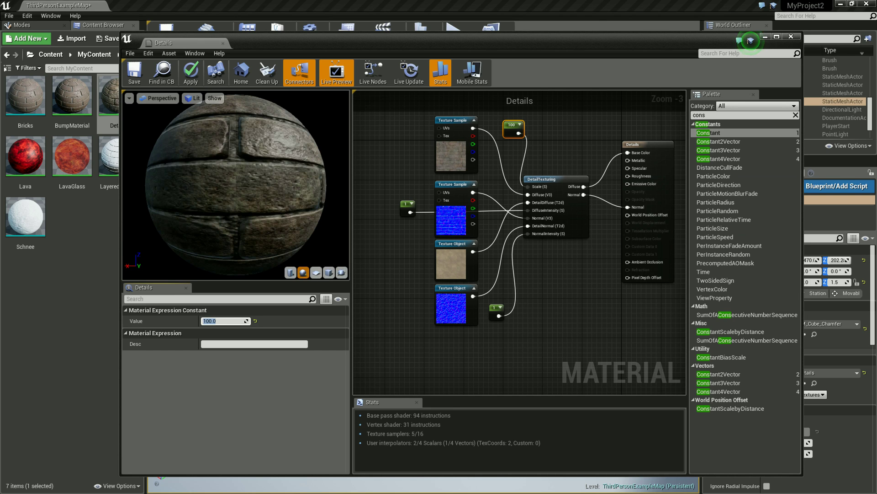
left_click(214, 334)
left_click(211, 320)
key("BackSpace")
key("Return")
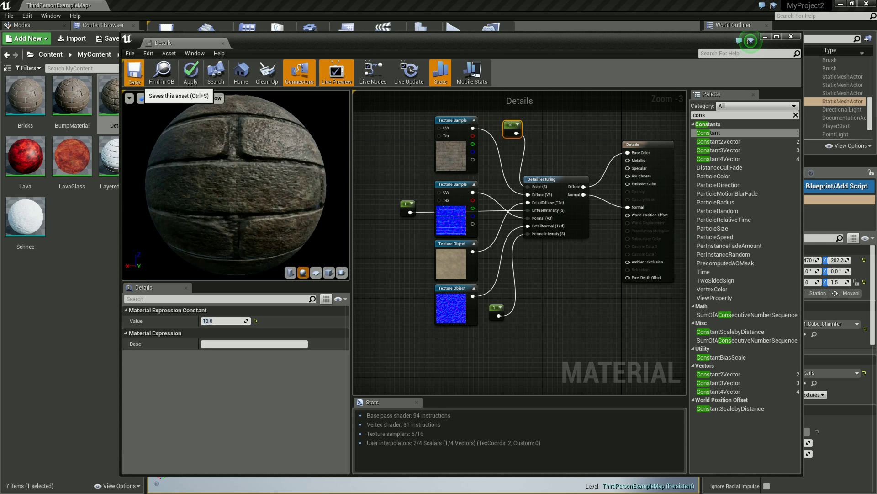
- Save the Details material and move the material editor down to uncover the level
left_click(135, 76)
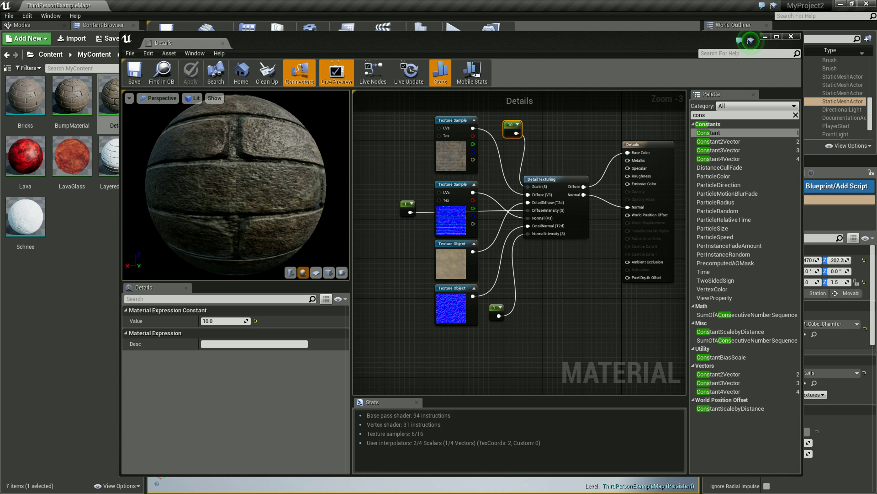
left_click_drag(751, 40, 706, 420)
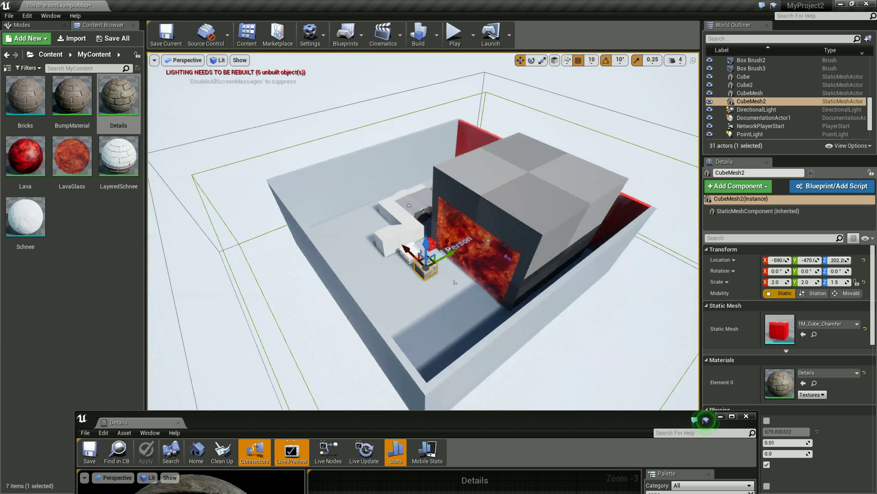
- Select Box Brush2 to bring the cubes beside the lava wall into view
left_click(516, 183)
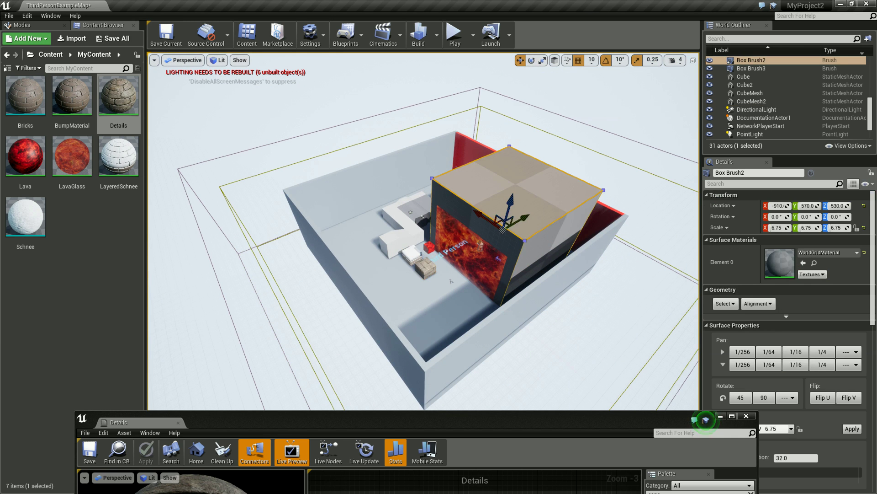